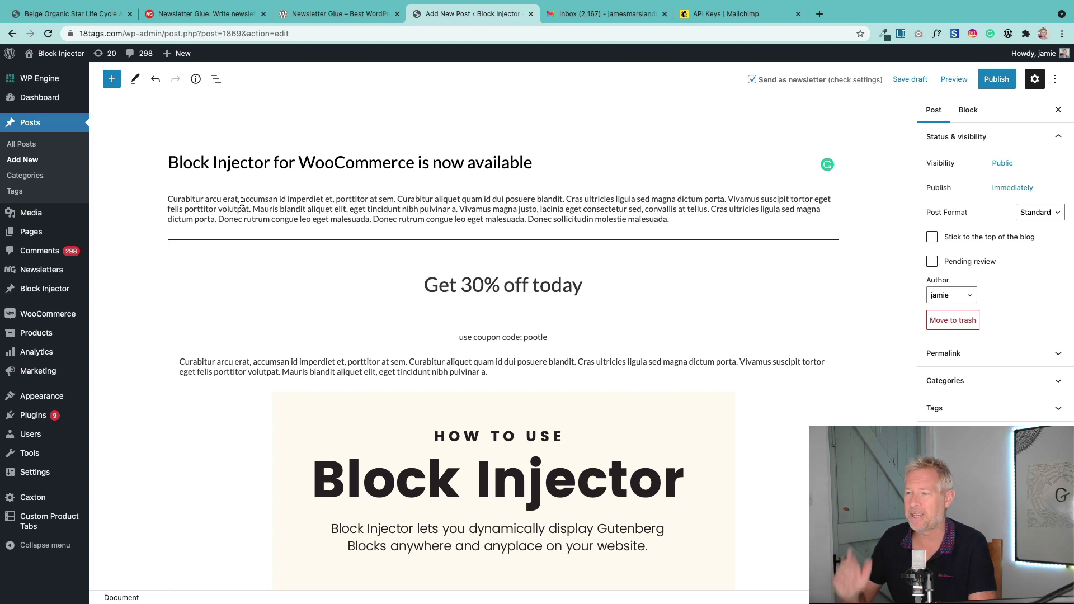
Scroll through the post, then select its title and opening body paragraph.
scroll(365, 372, down, 3)
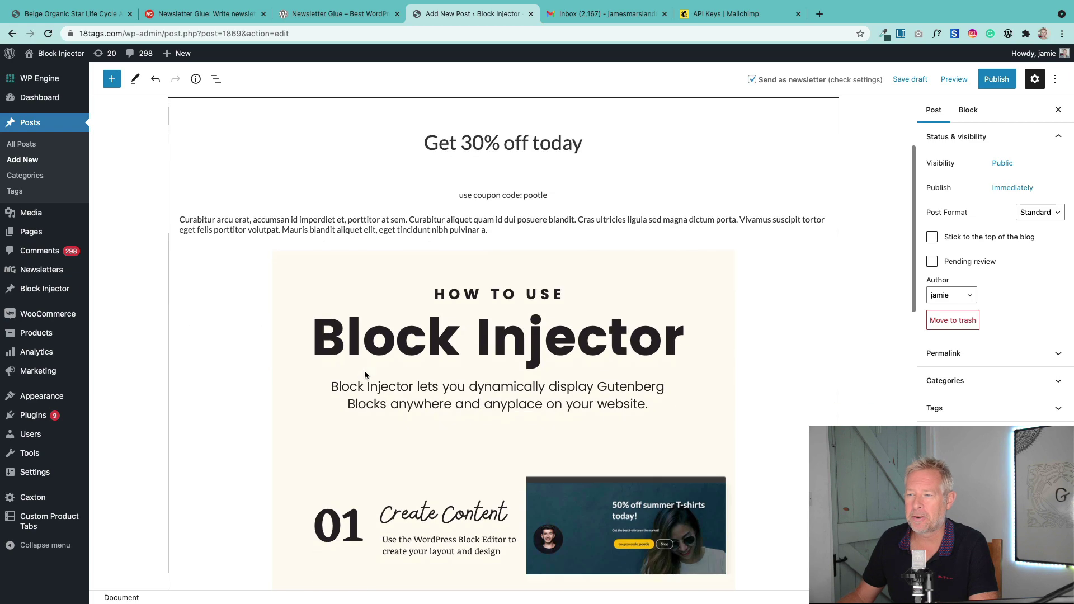
scroll(364, 371, down, 7)
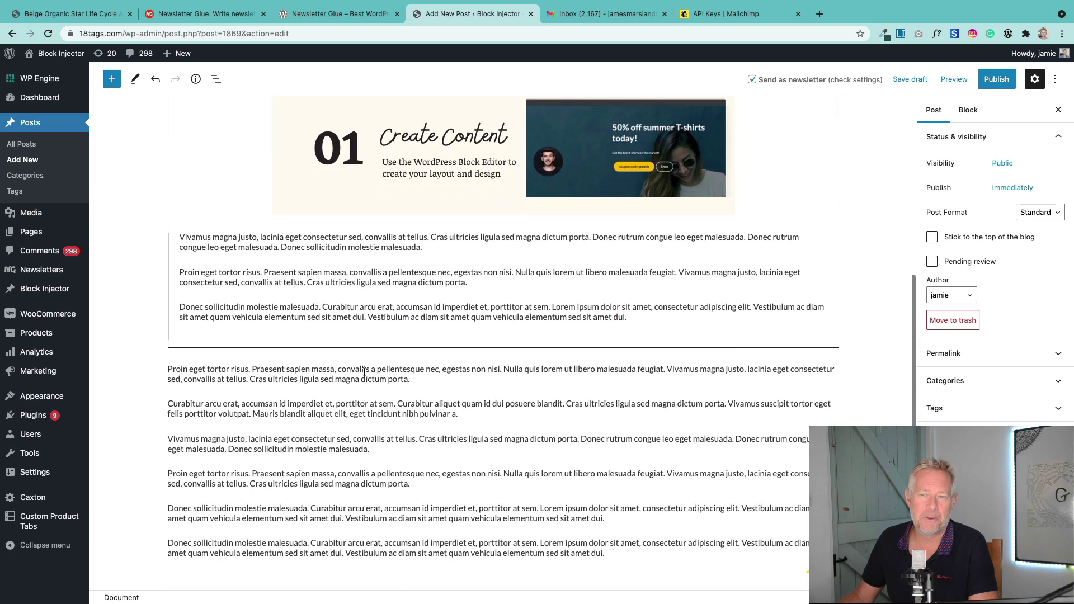
scroll(364, 371, up, 10)
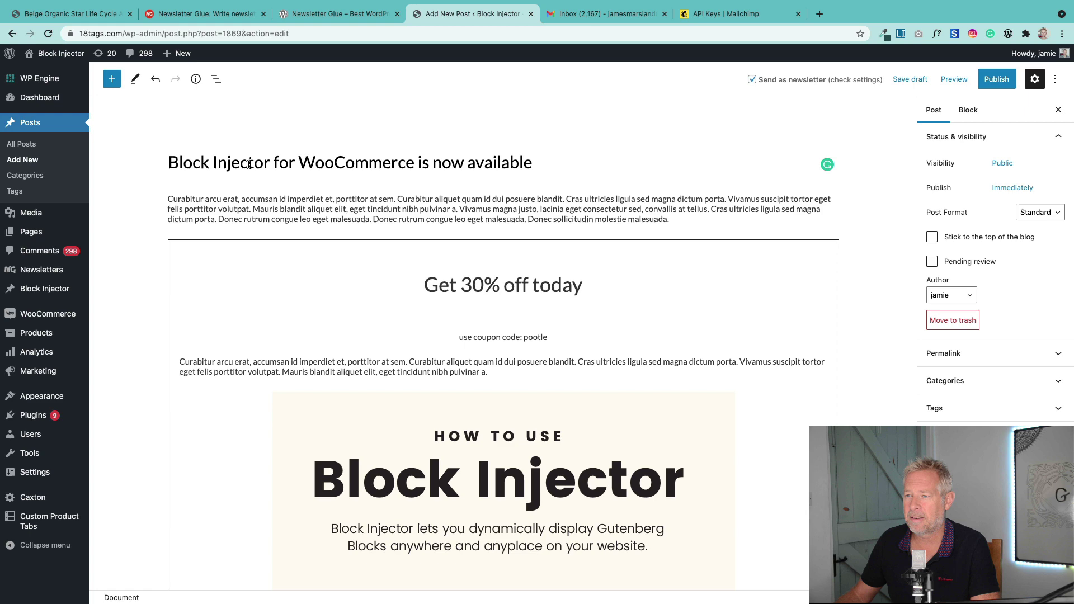
drag(167, 162, 522, 163)
click(469, 199)
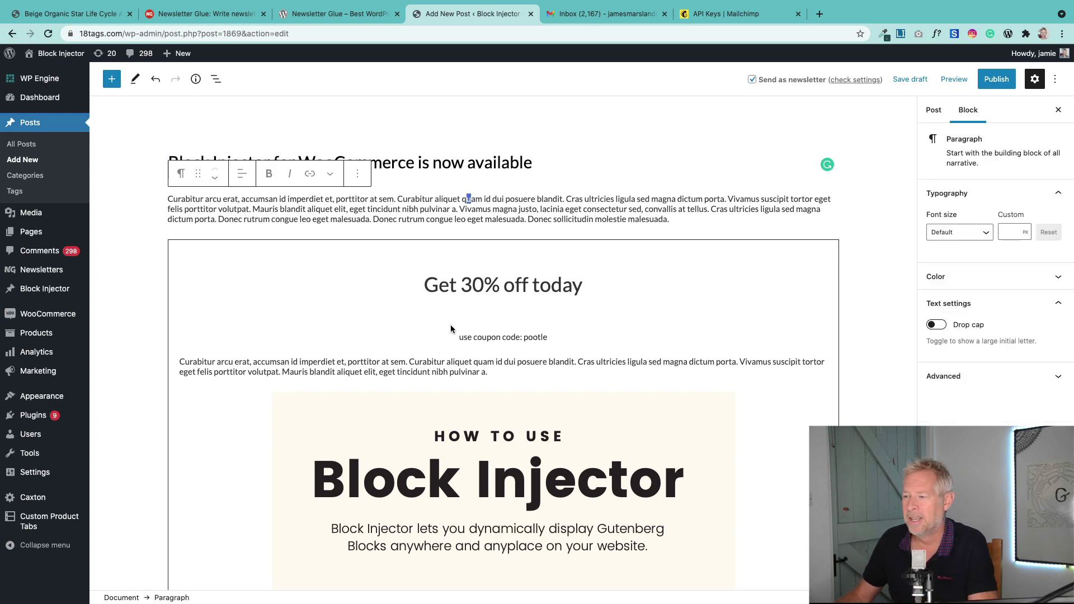
Select the 'Get 30% off today' paragraph and scroll down to the Newsletter Glue send-as-newsletter panel.
scroll(665, 166, down, 3)
click(666, 149)
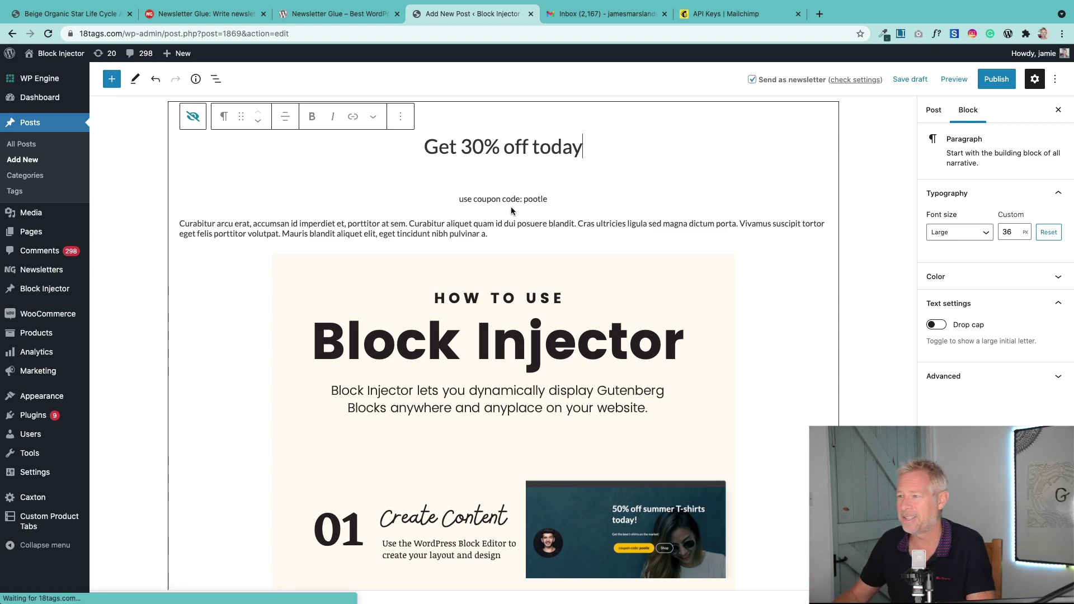
scroll(442, 400, down, 4)
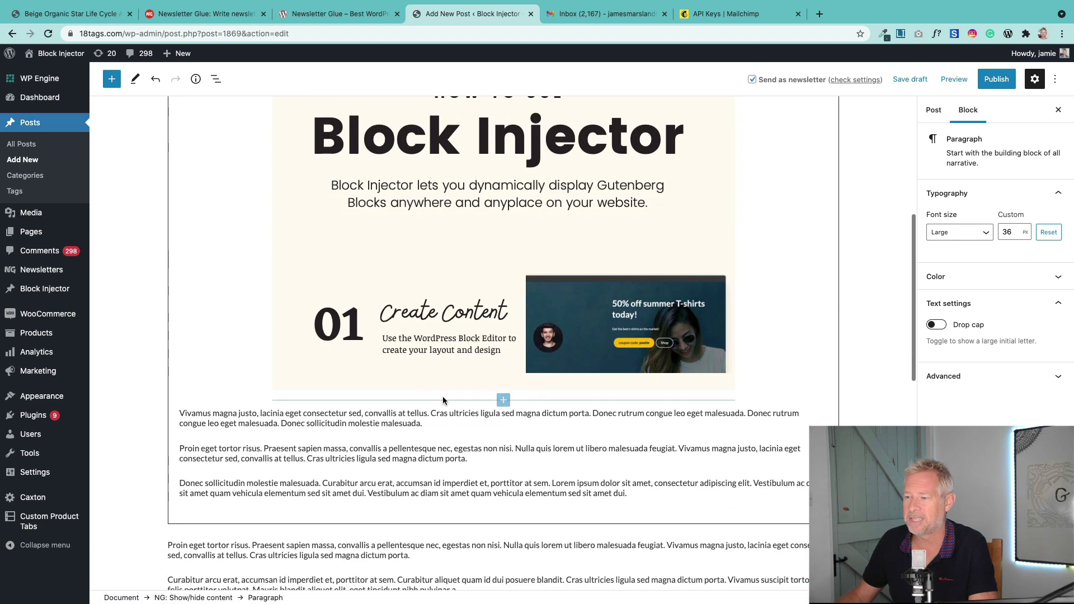
scroll(442, 399, down, 4)
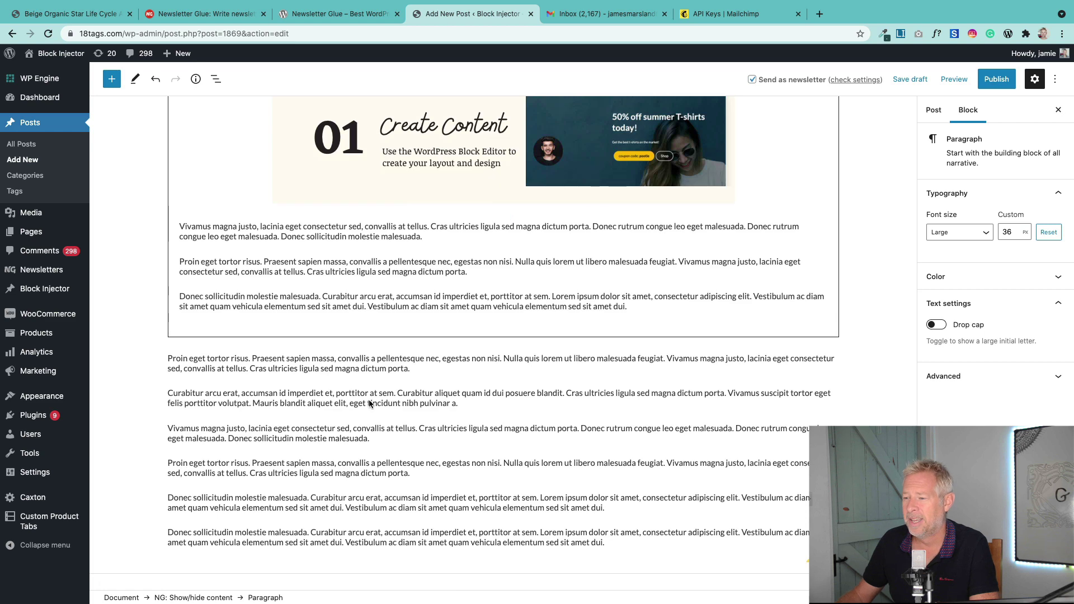
scroll(369, 404, down, 8)
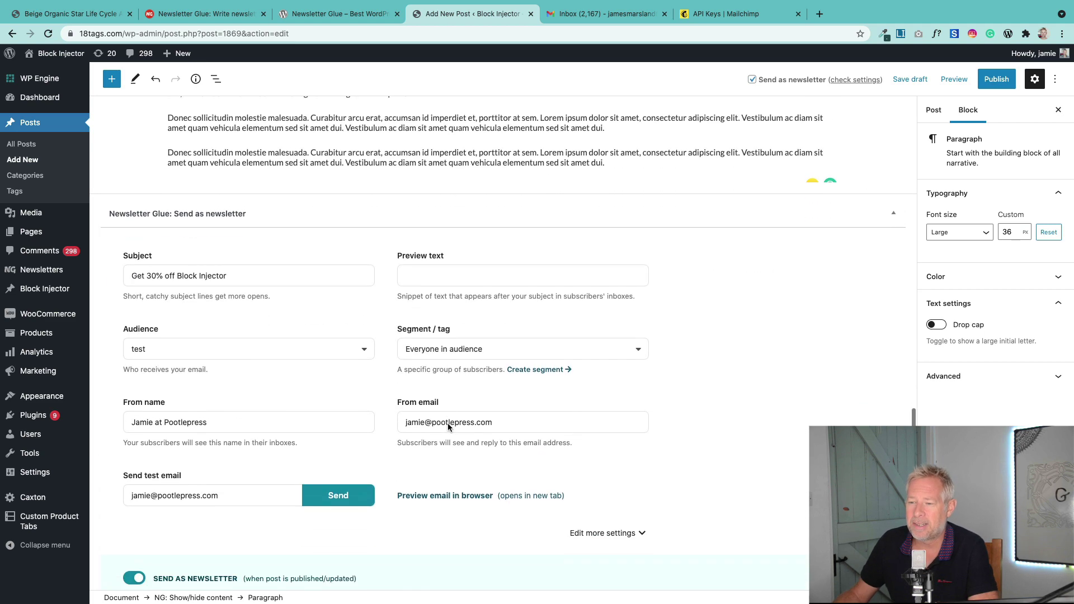
Review the newsletter subject, preview text and test email address, keeping 'test' as the audience.
scroll(448, 427, down, 1)
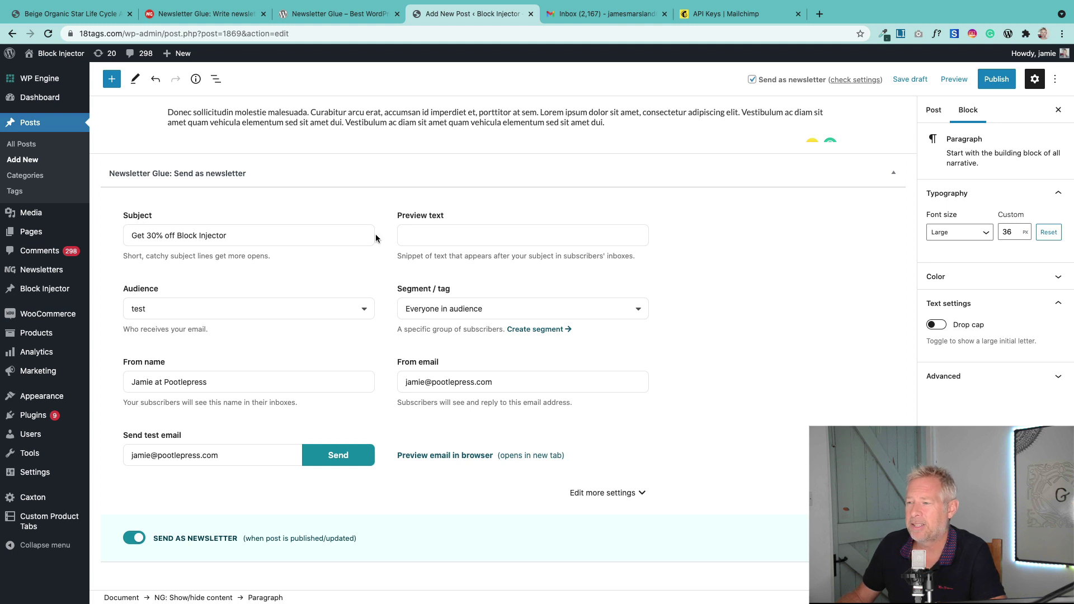
triple_click(264, 227)
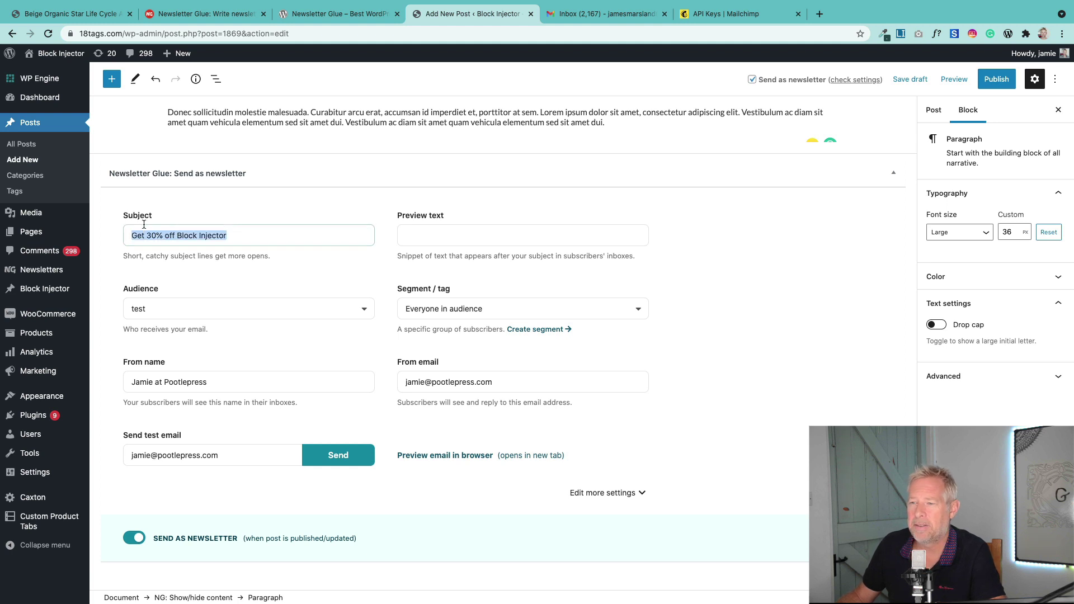
click(419, 241)
click(184, 310)
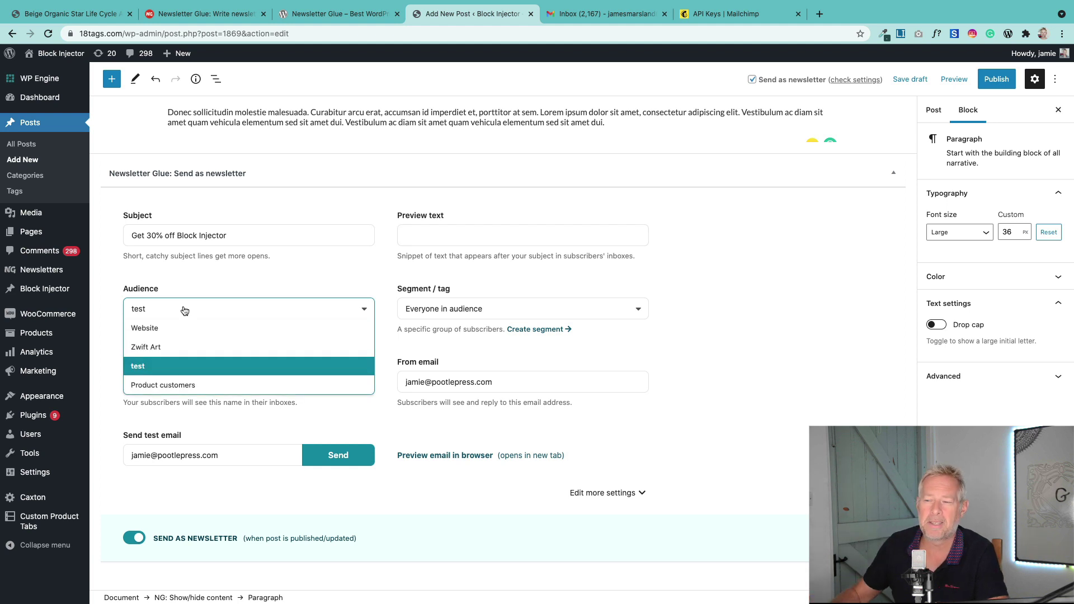
click(173, 366)
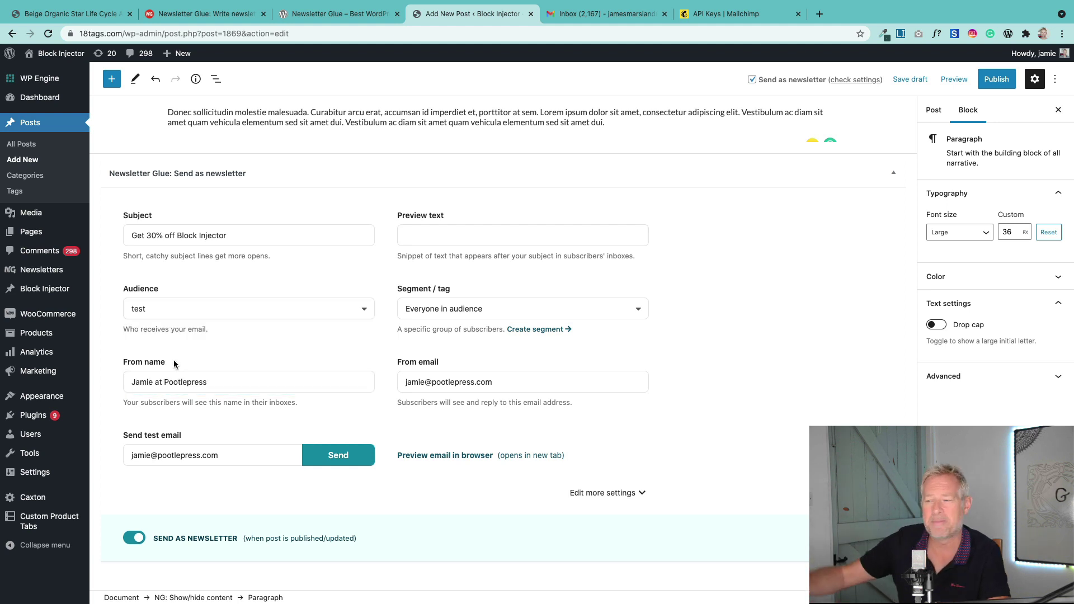
triple_click(220, 455)
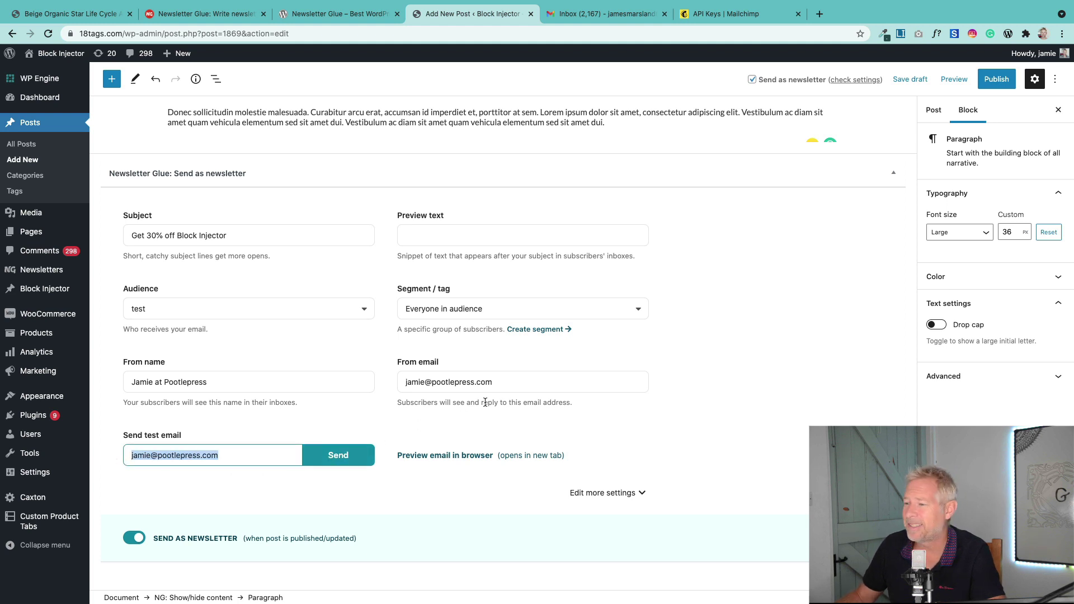
Publish the post and send it as a newsletter, then view the live post page.
click(992, 89)
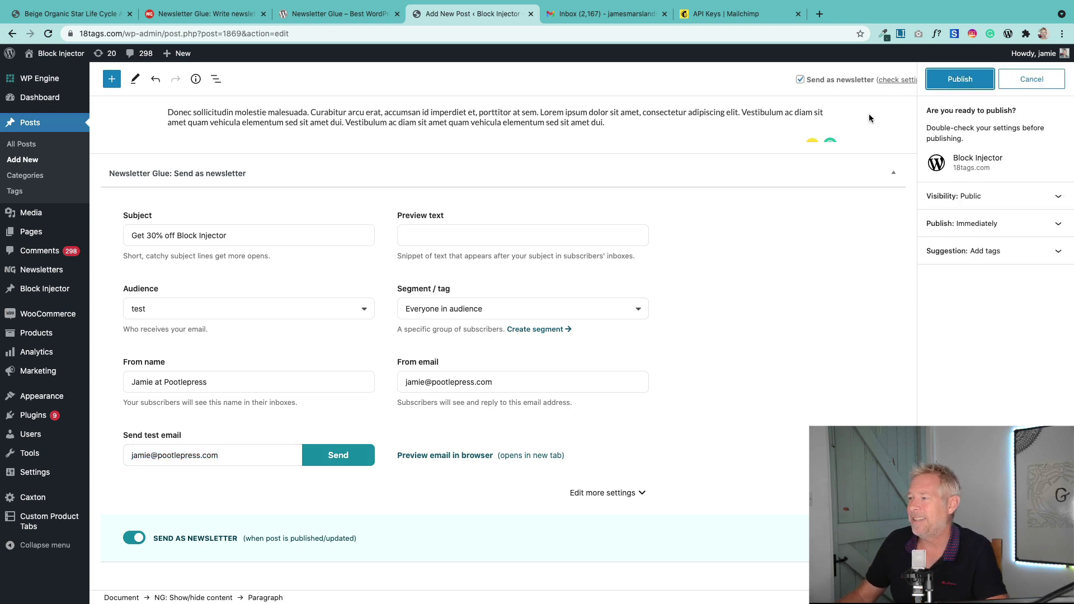
click(961, 81)
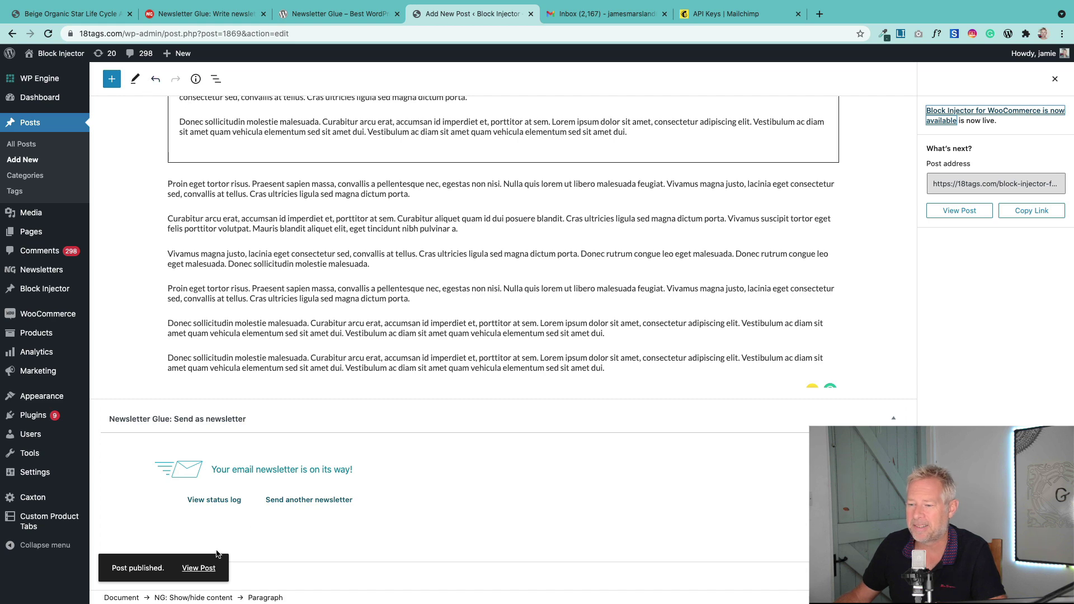
click(199, 568)
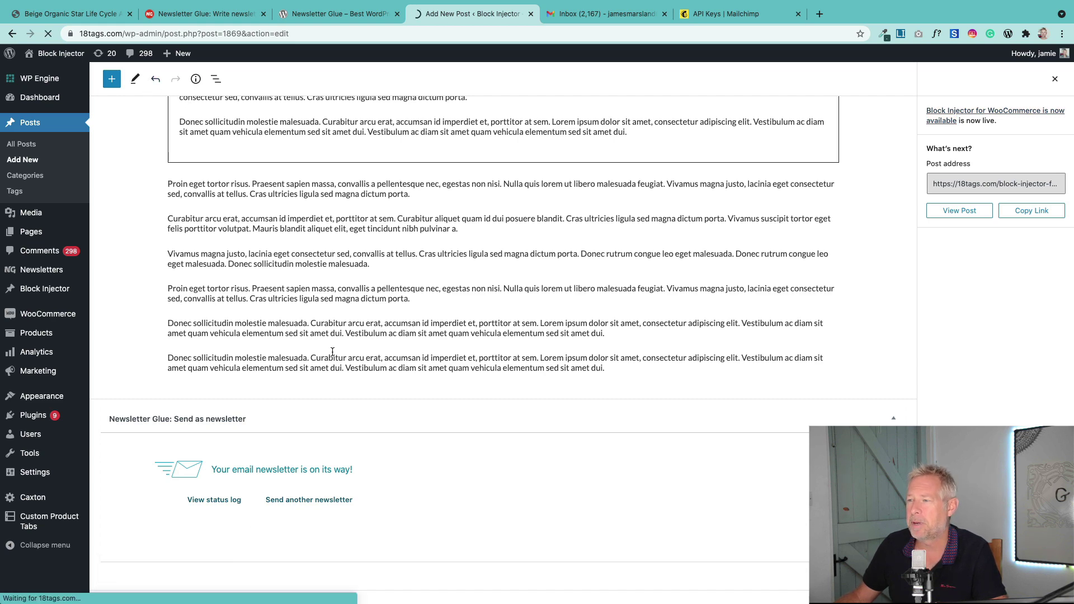
scroll(355, 331, down, 4)
scroll(400, 331, up, 2)
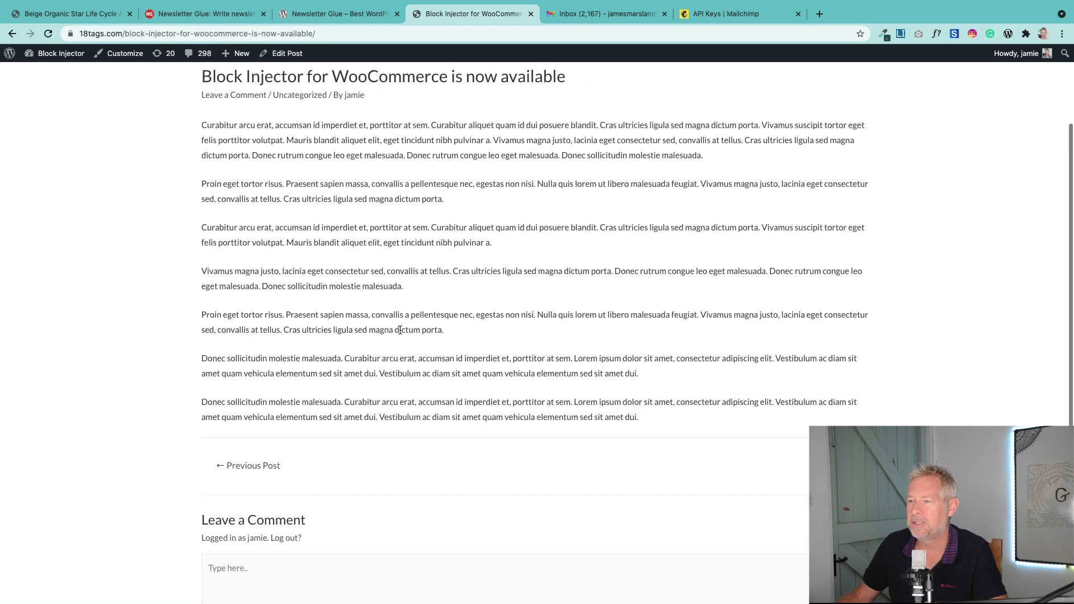
scroll(400, 330, up, 2)
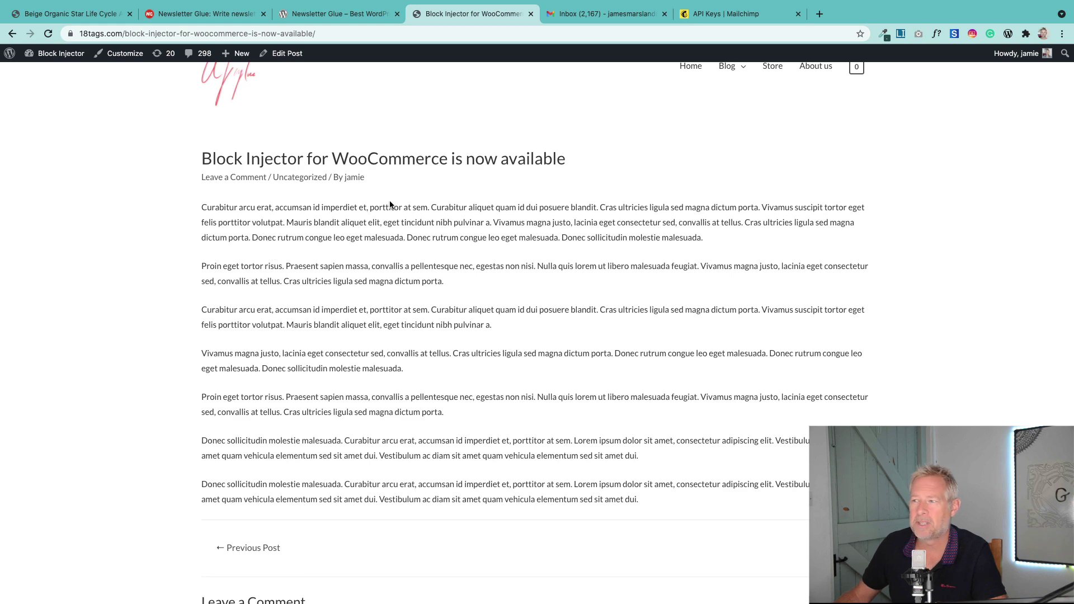
Open the 'Get 30% off Block Injector' email in Gmail and read through its discount and coupon lines.
click(565, 15)
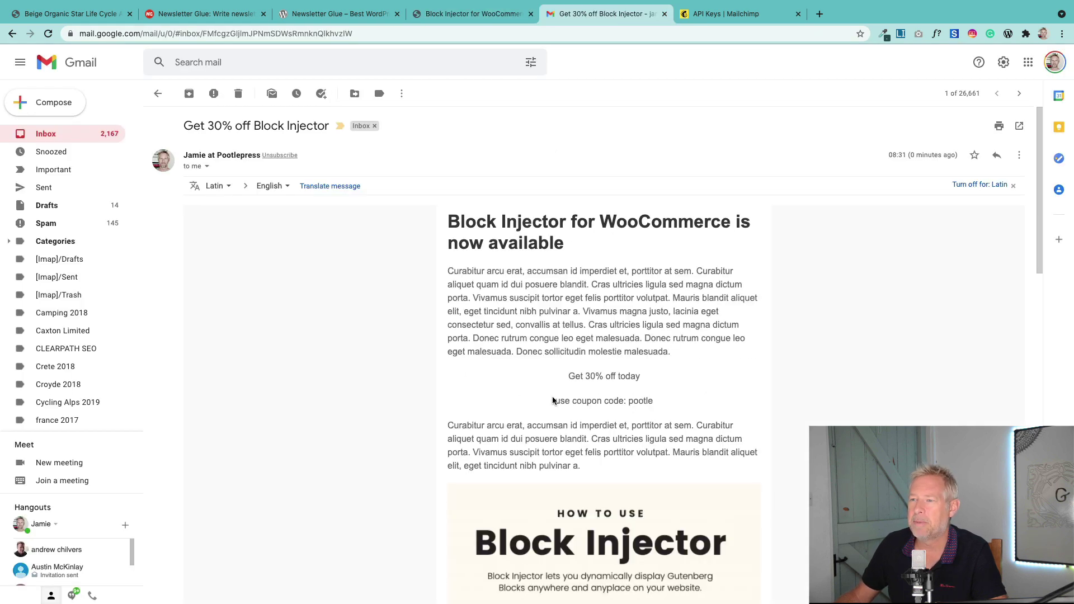
scroll(631, 226, down, 3)
triple_click(599, 207)
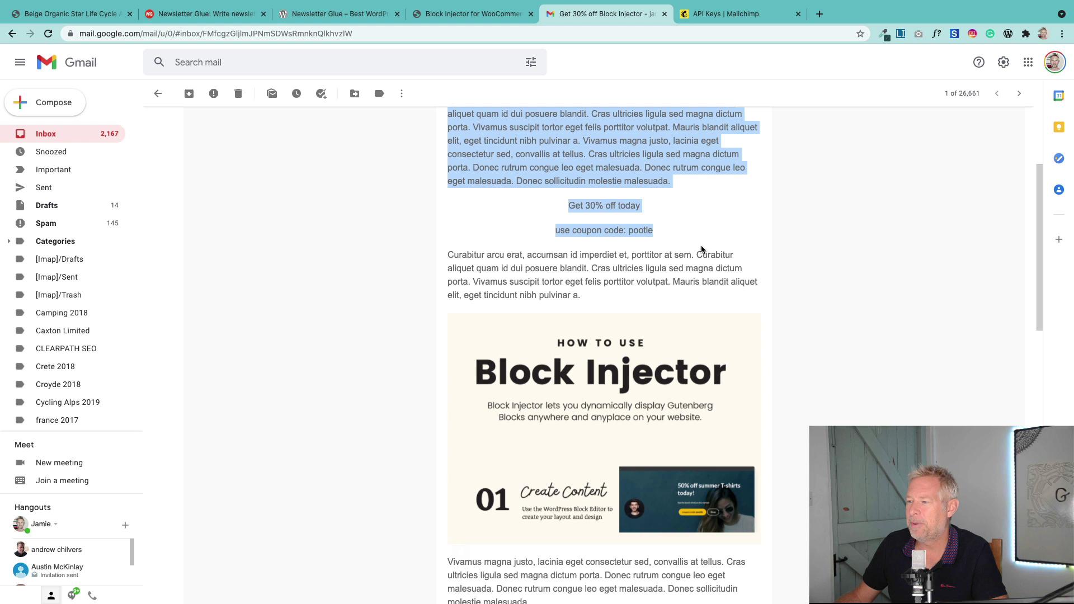
click(701, 245)
scroll(603, 430, down, 2)
scroll(603, 429, down, 1)
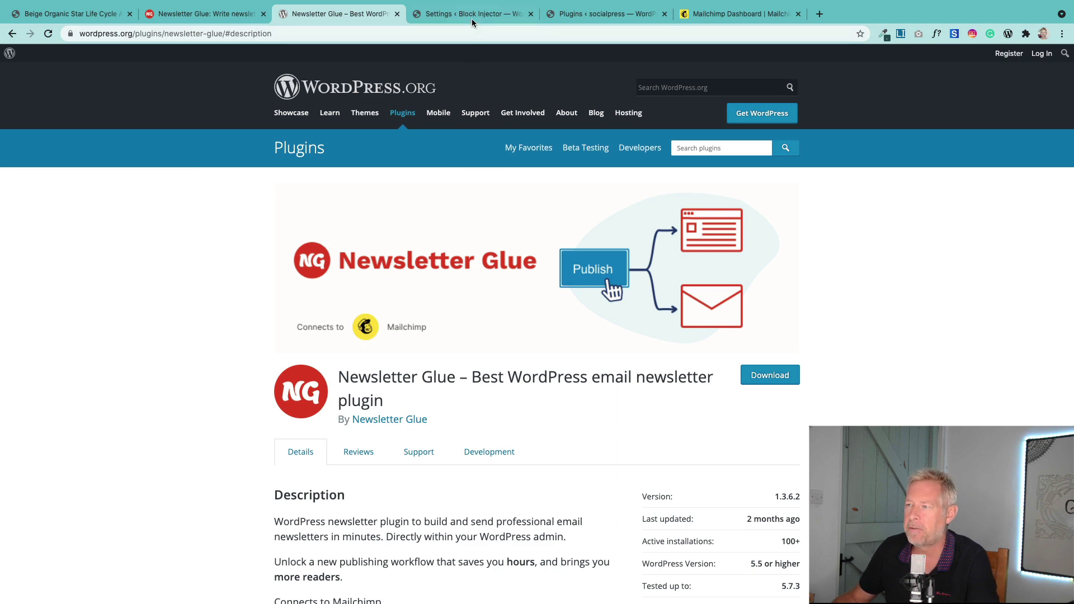
On the second site, search the plugin directory for 'newsletter glue' and install Newsletter Glue.
click(604, 14)
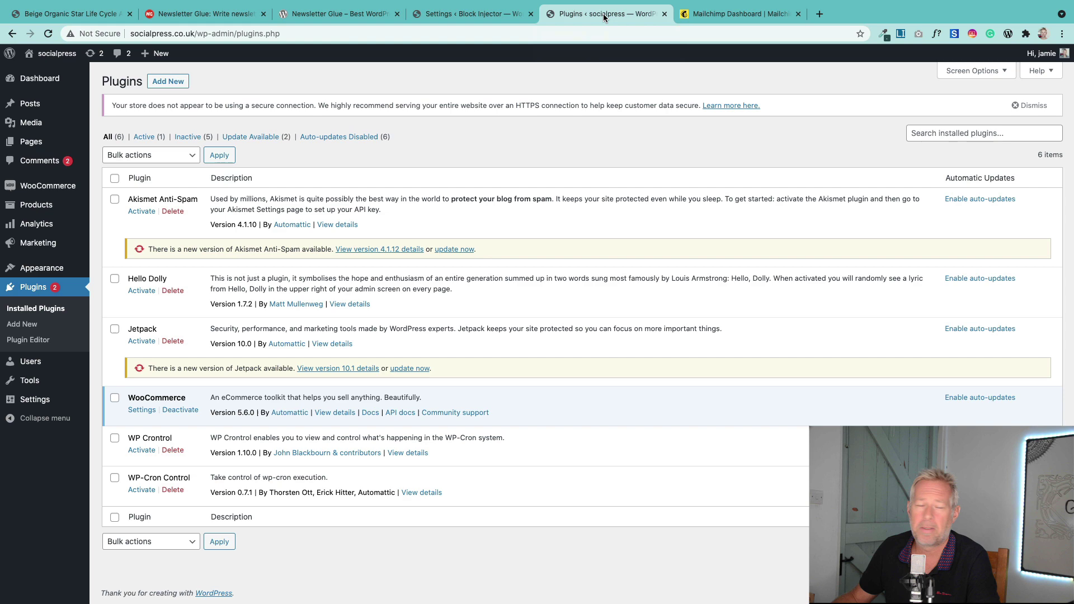
click(168, 81)
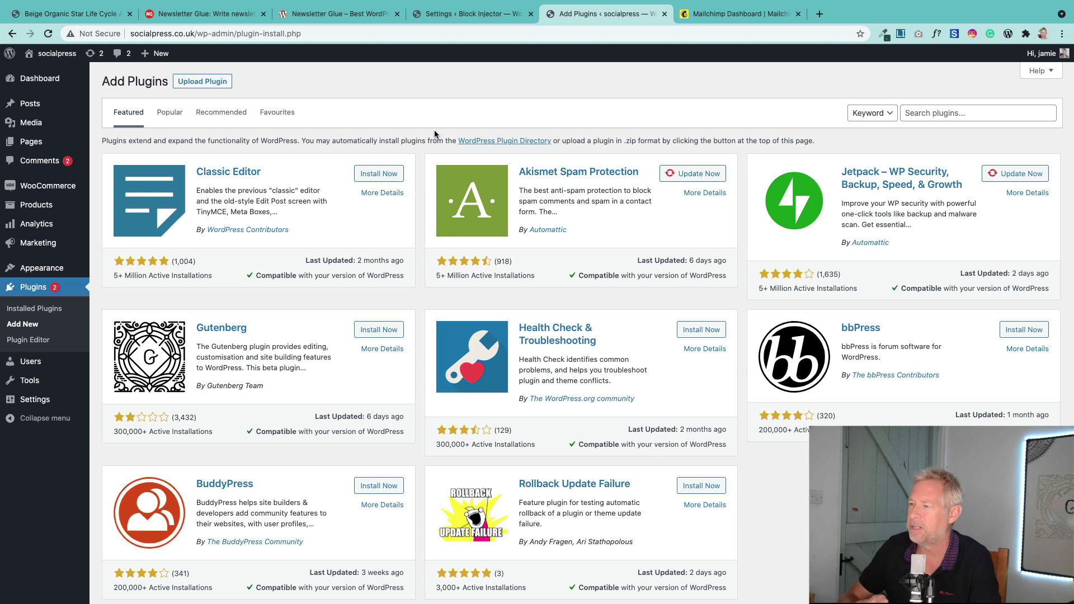
click(977, 116)
text(news)
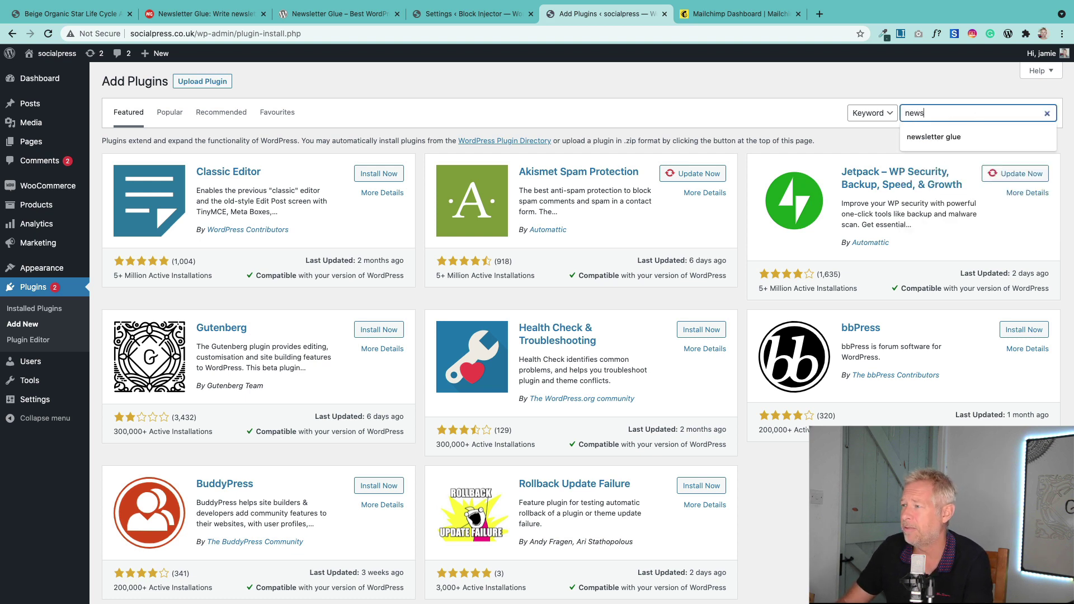
text(letter glue)
key(Return)
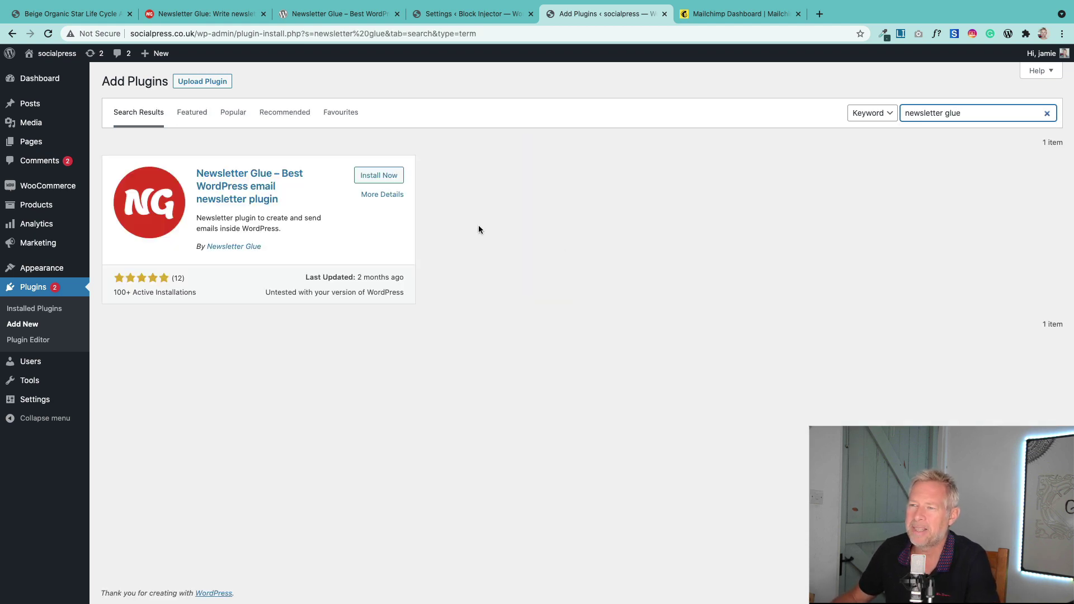
click(378, 175)
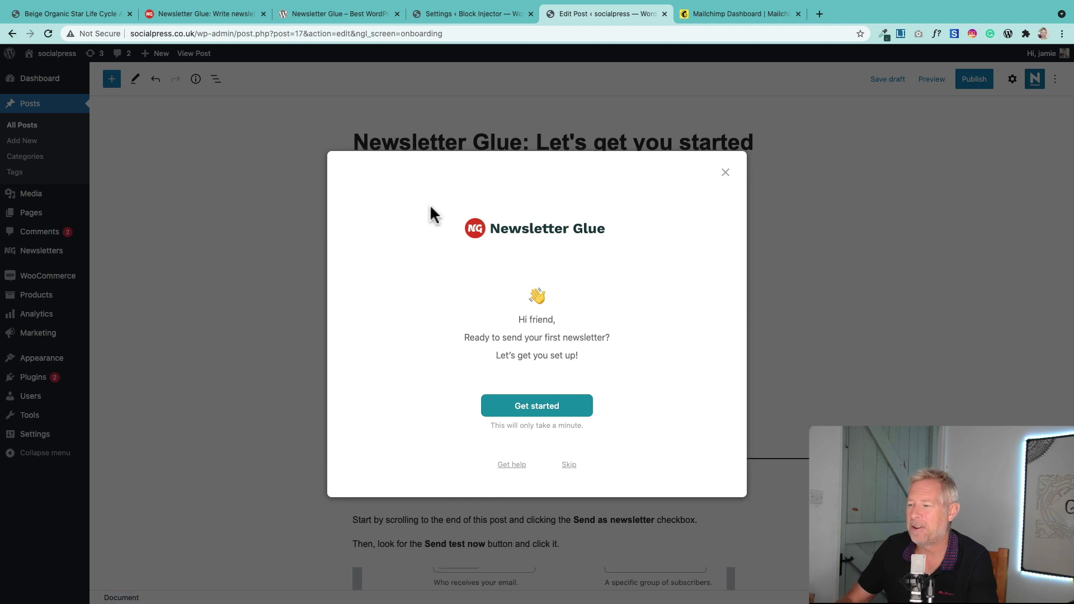
Start the Newsletter Glue setup wizard and switch over to the Mailchimp dashboard.
click(519, 406)
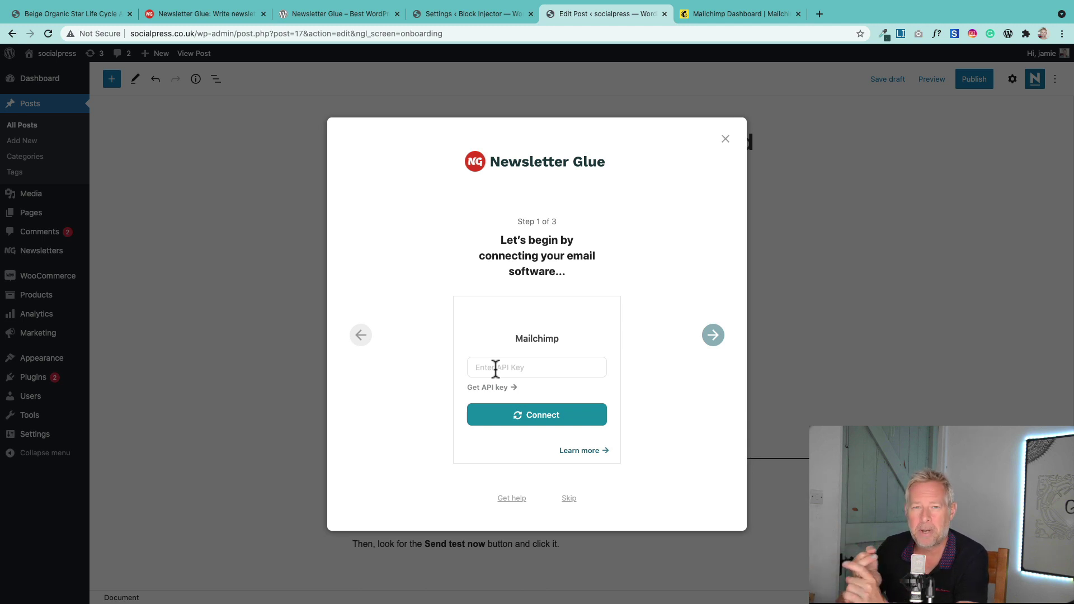
click(701, 15)
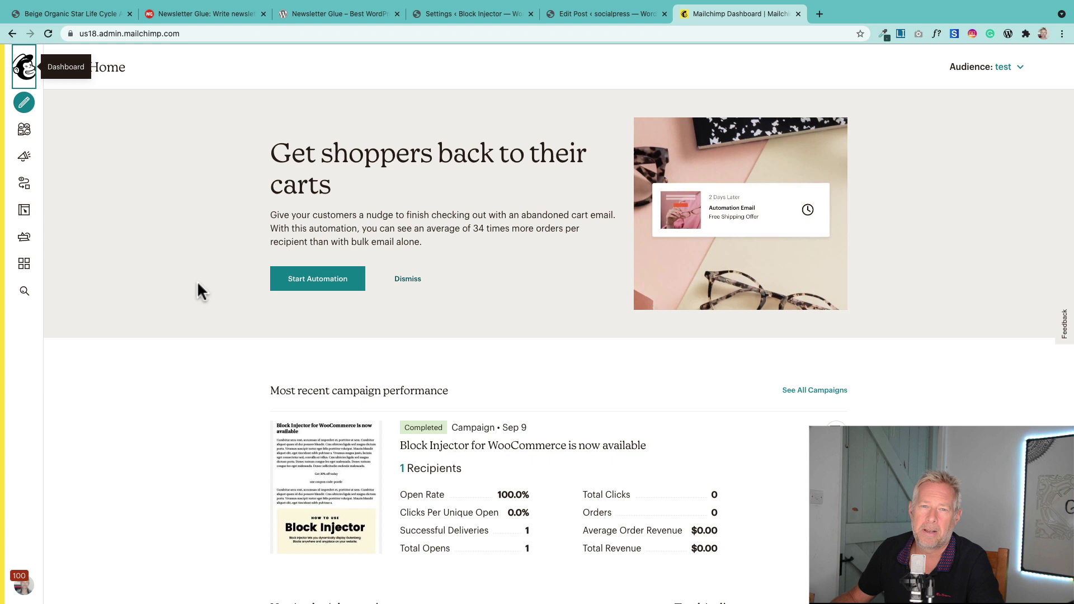
Go from the Mailchimp account menu through Account and Extras to the API keys page.
click(24, 586)
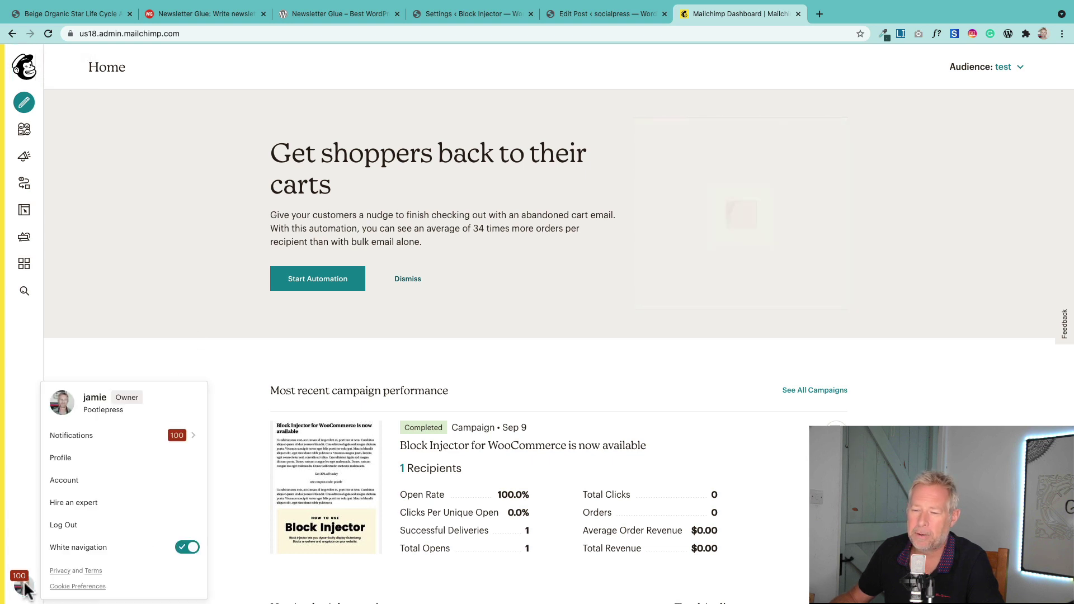
click(66, 479)
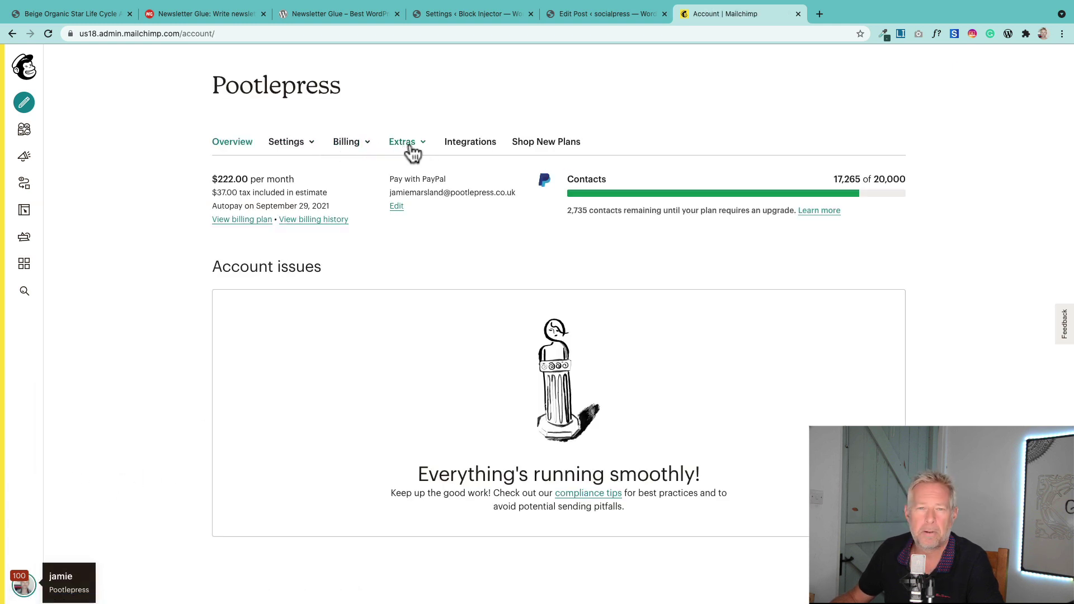
click(413, 150)
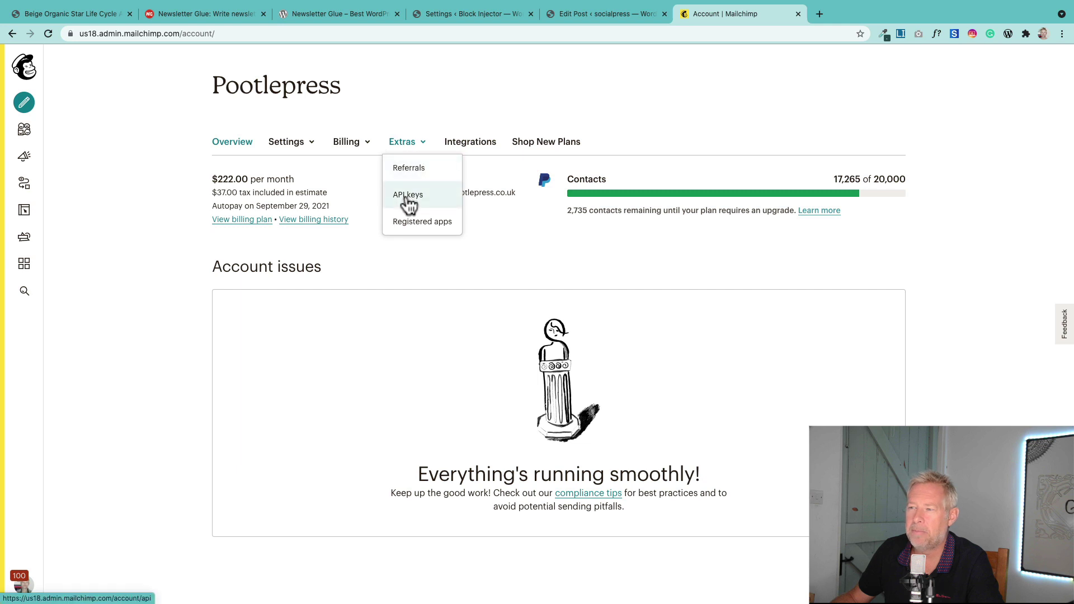
click(408, 196)
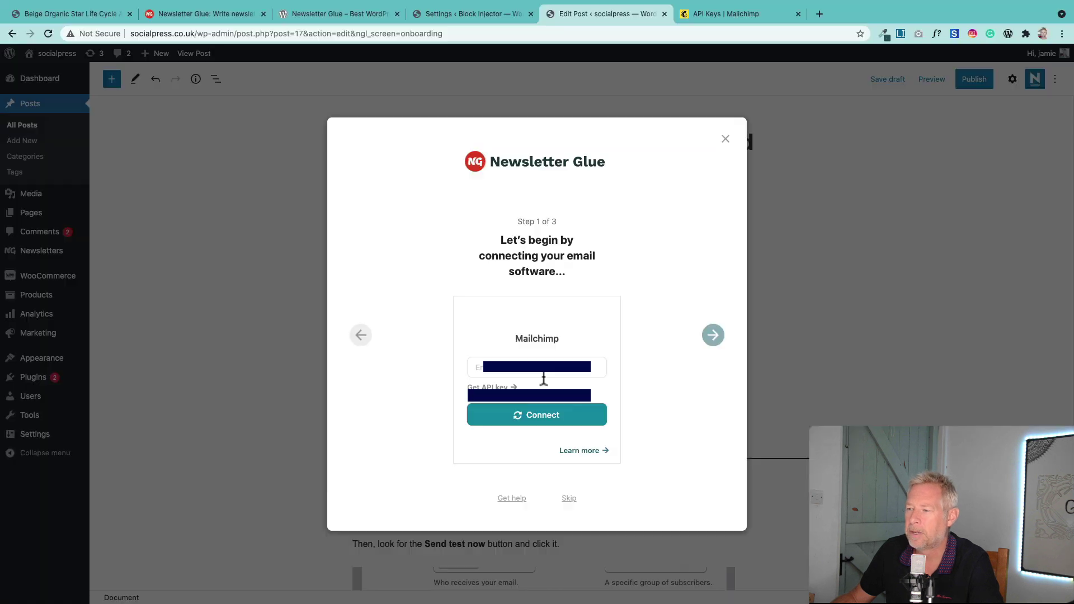
Paste the Mailchimp API key into the Newsletter Glue wizard and test the connection.
click(538, 366)
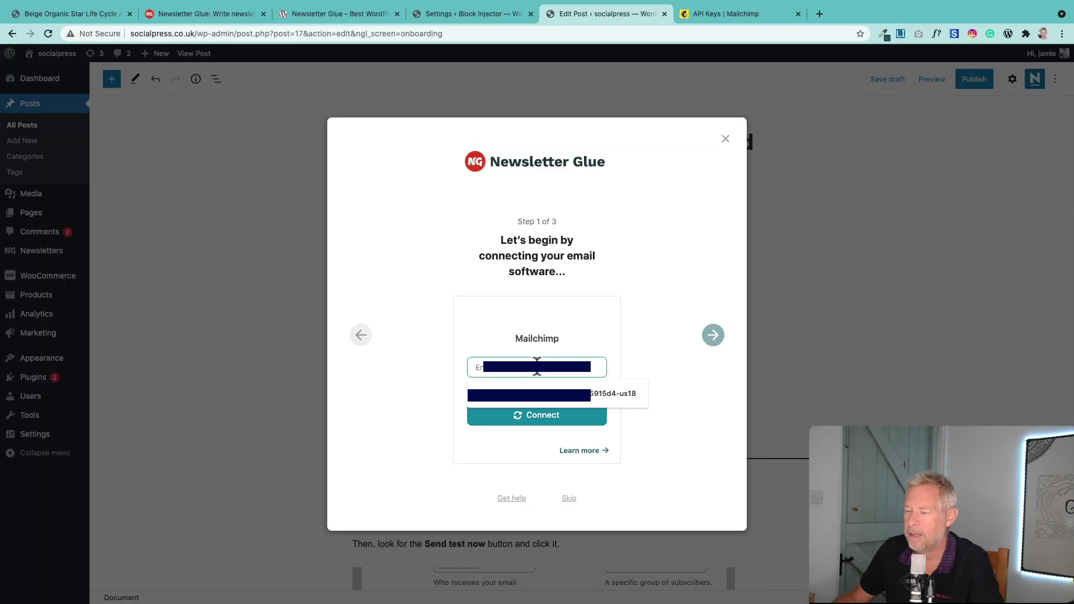
key(ctrl+v)
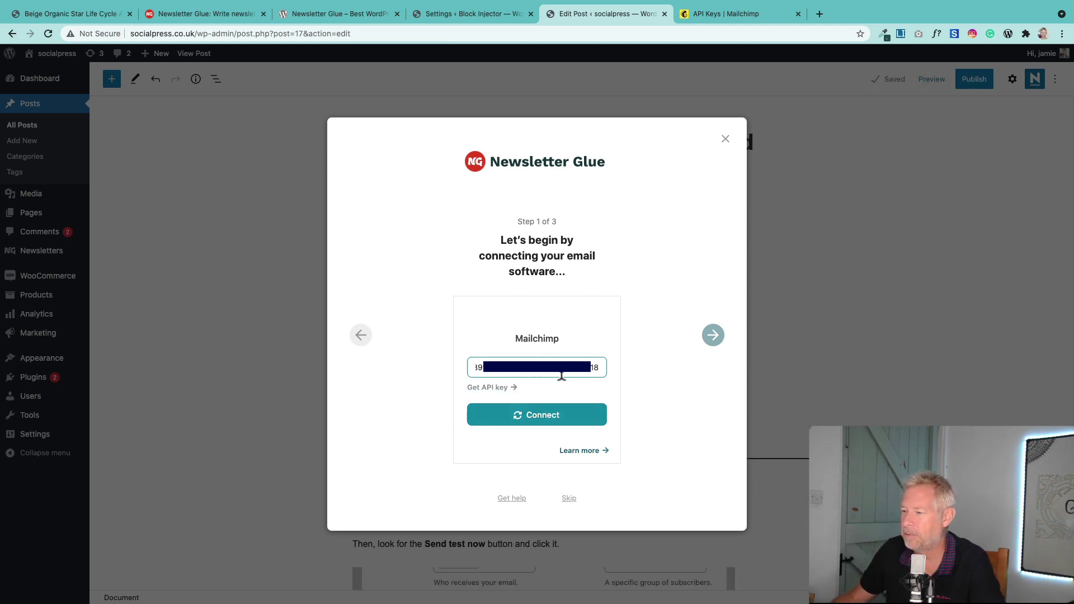
click(534, 419)
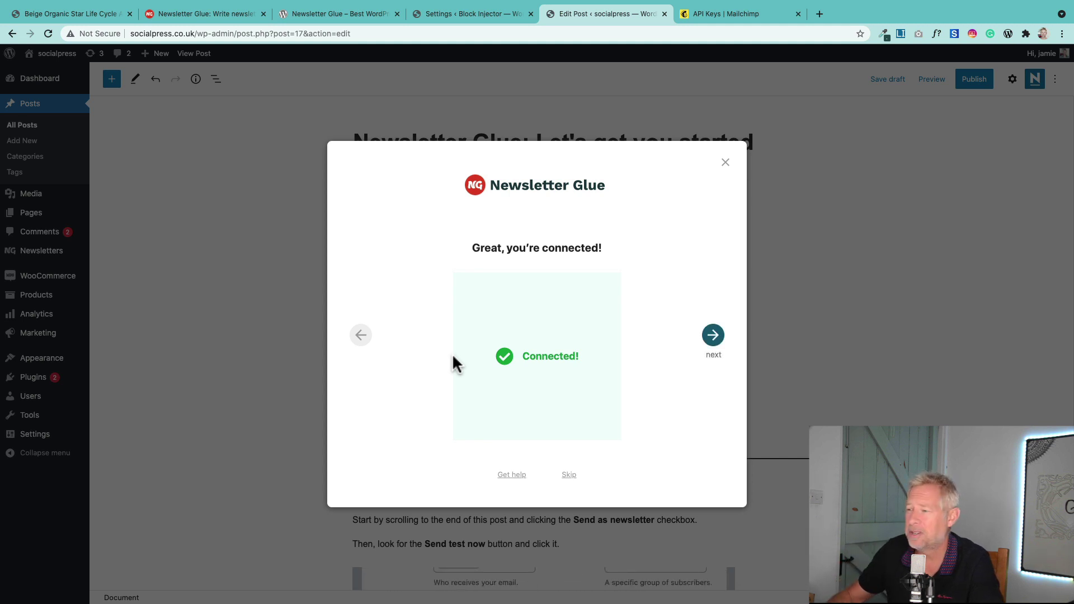
Choose 'test' as the default audience with the 'Everyone in audience' segment.
click(713, 336)
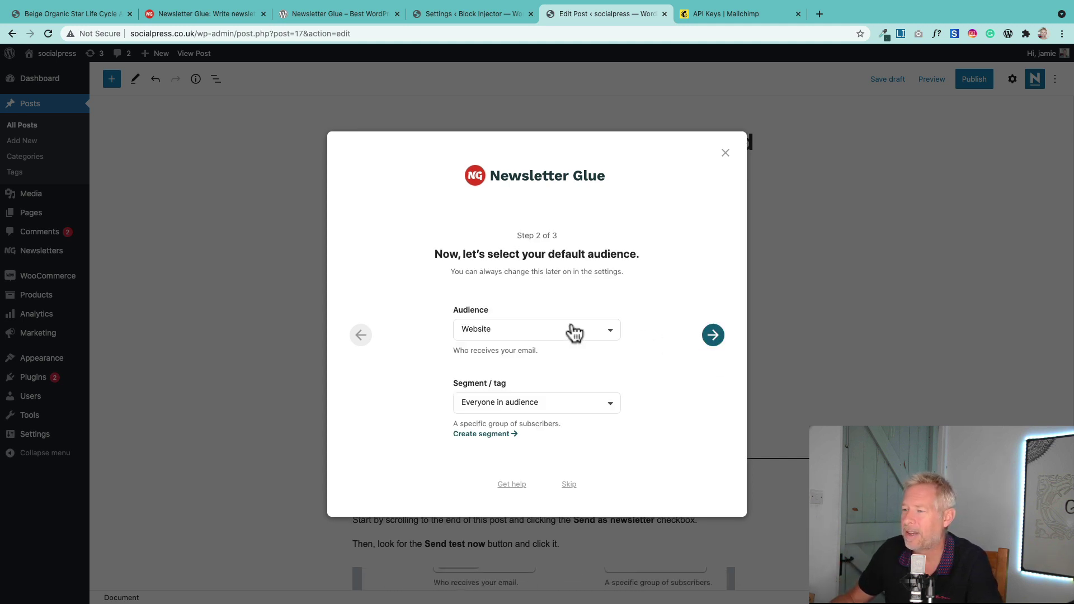
click(534, 335)
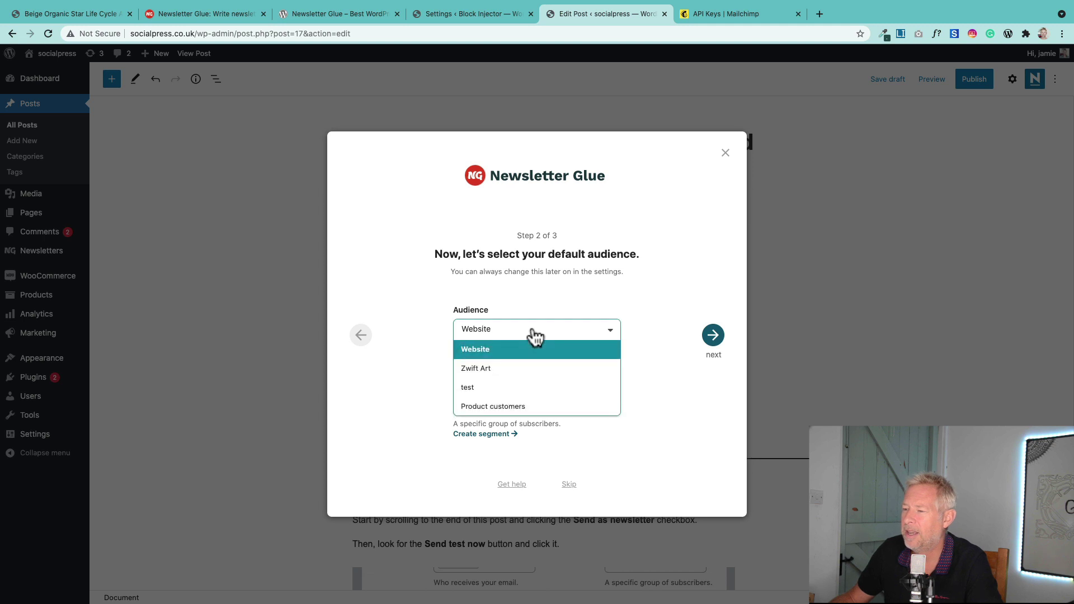
click(478, 389)
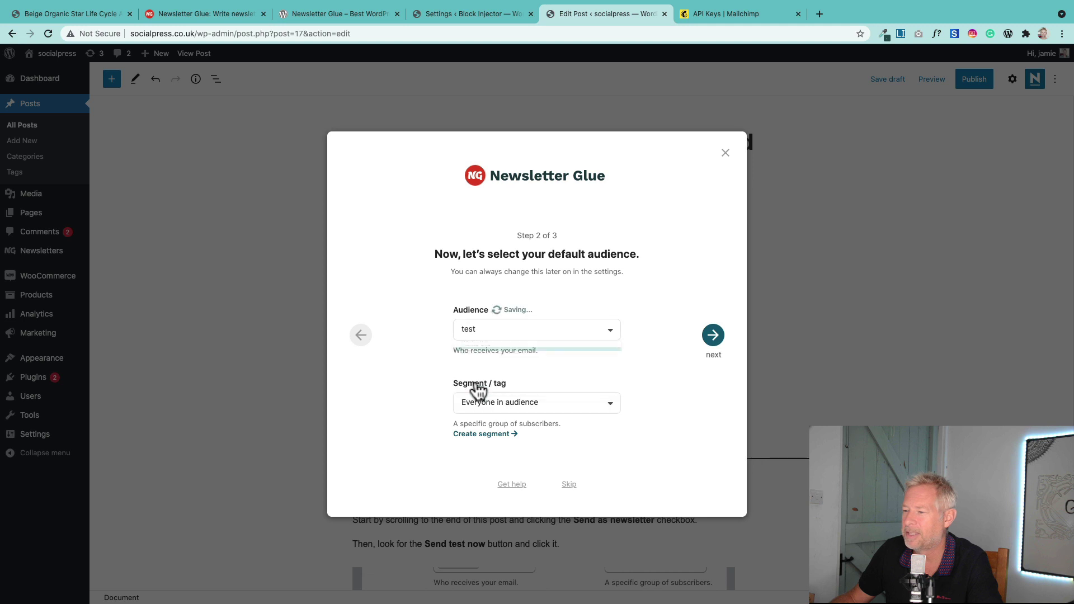
click(522, 406)
click(521, 409)
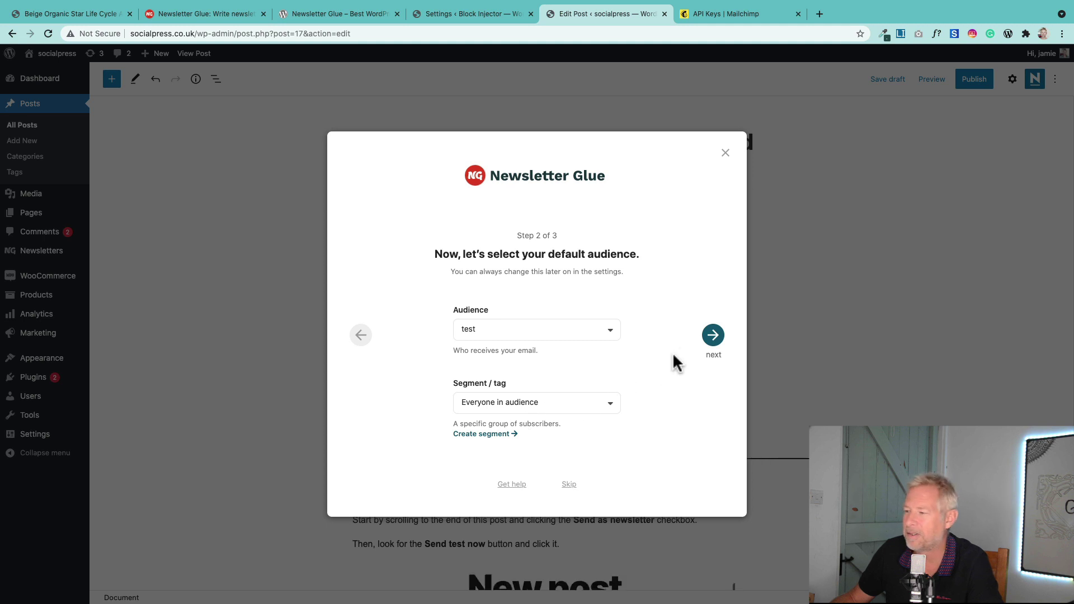
Replace the From name with the sender's name followed by 'at Pootlepress' and finish setup.
click(714, 335)
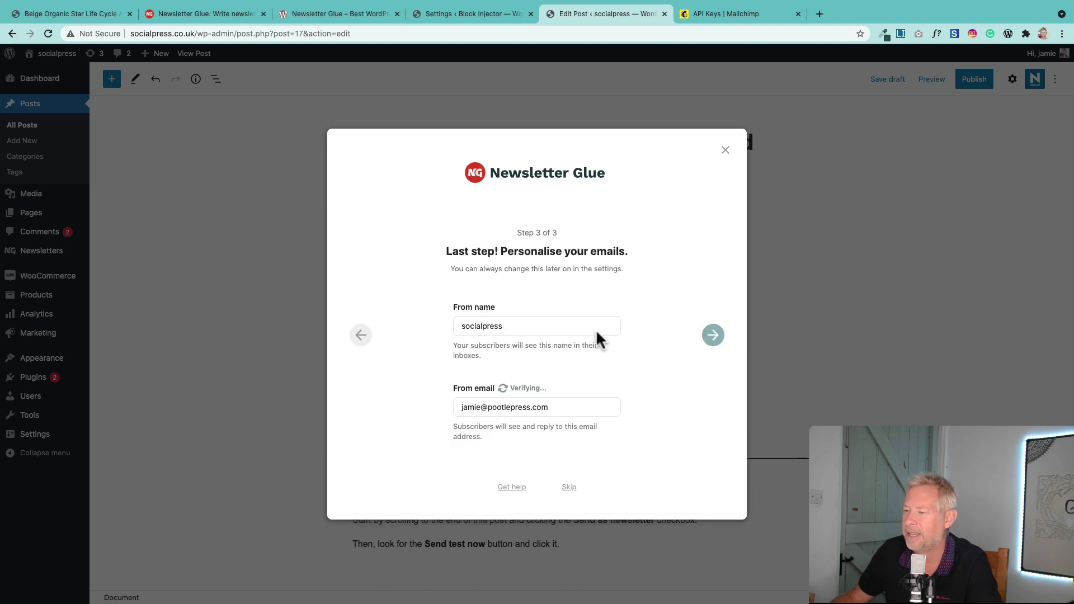
drag(595, 331, 447, 335)
text(jaime)
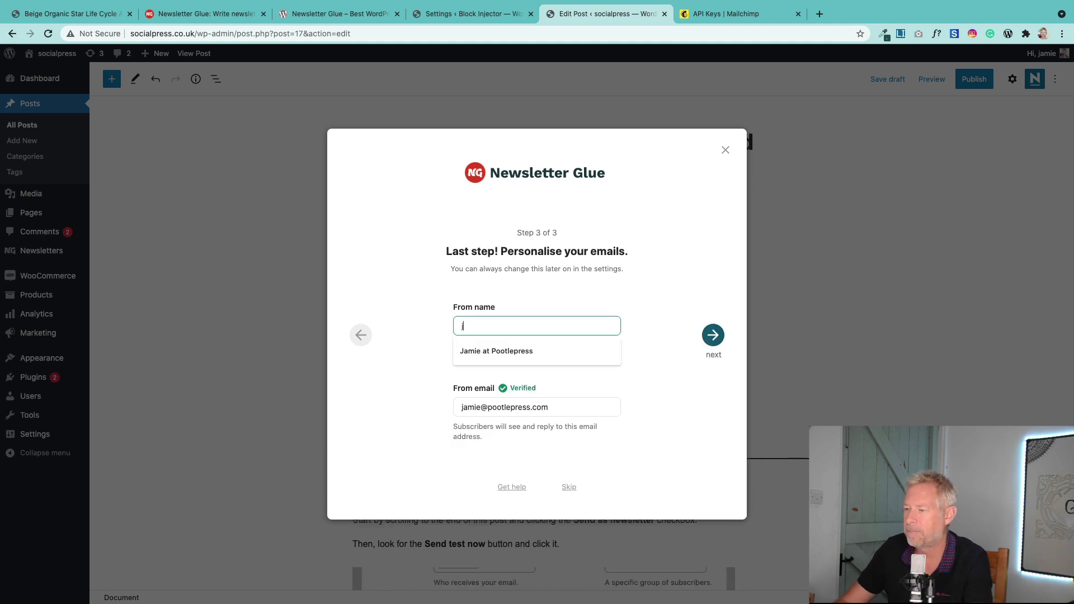
key(BackSpace)
key(BackSpace)
key(BackSpace)
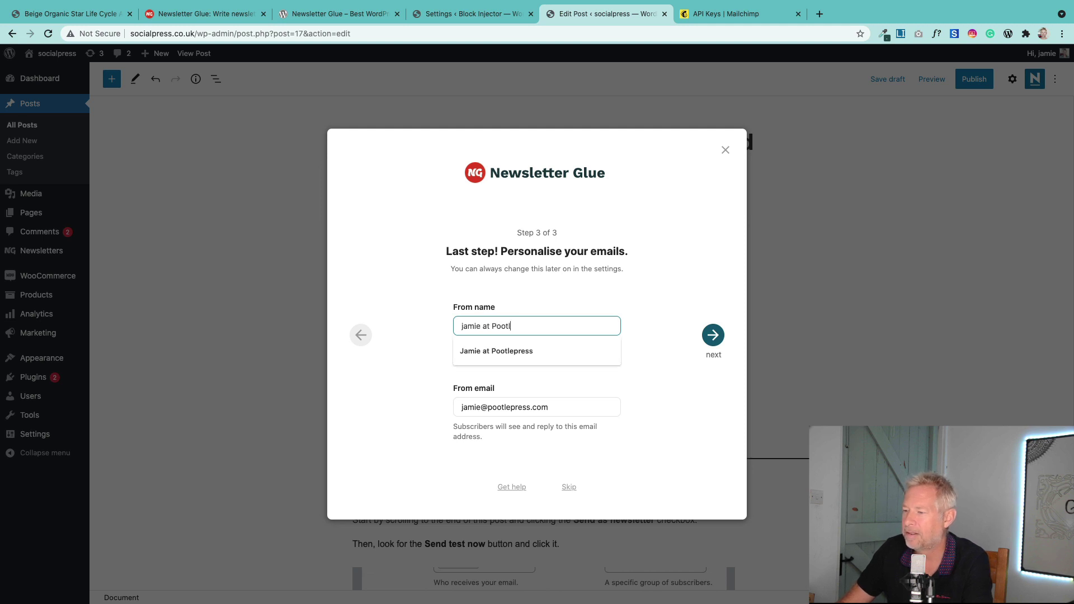
text(mie at Pootlepress)
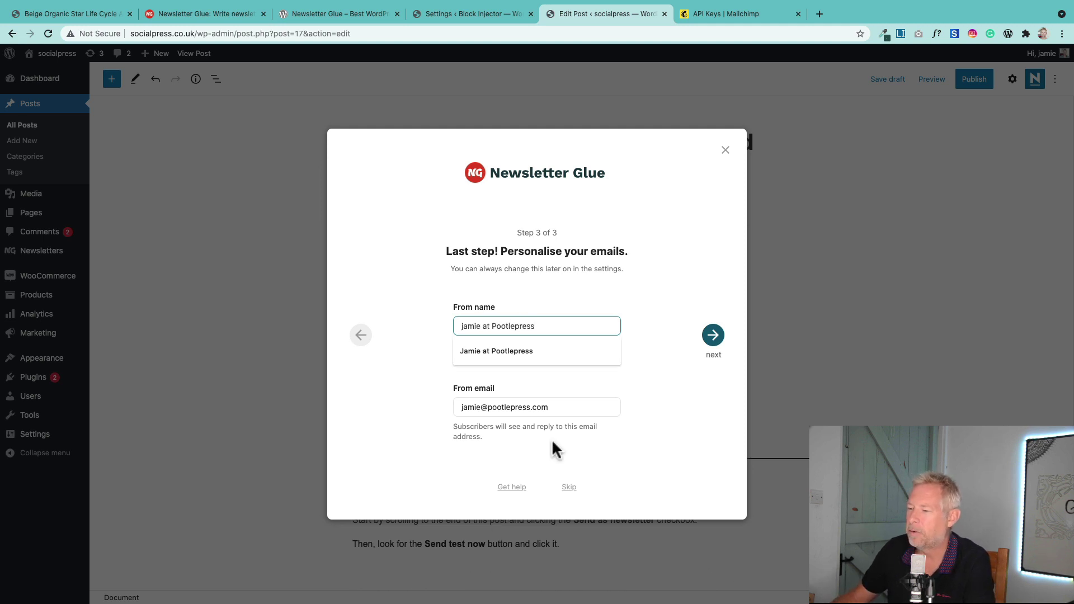
click(713, 337)
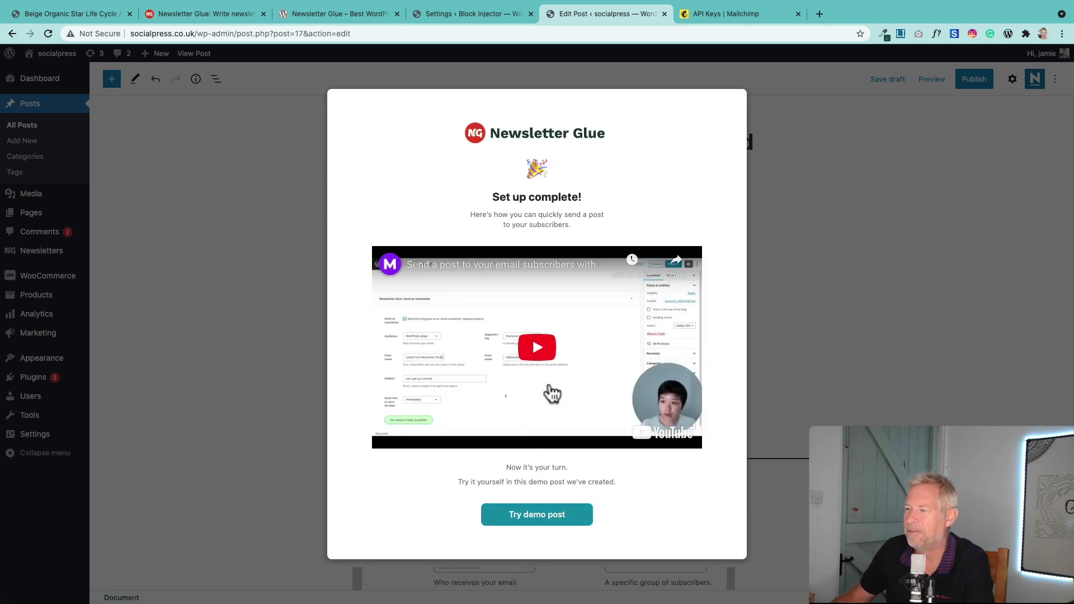
Open the Newsletter Glue demo post, confirming the leave-site prompt.
click(536, 514)
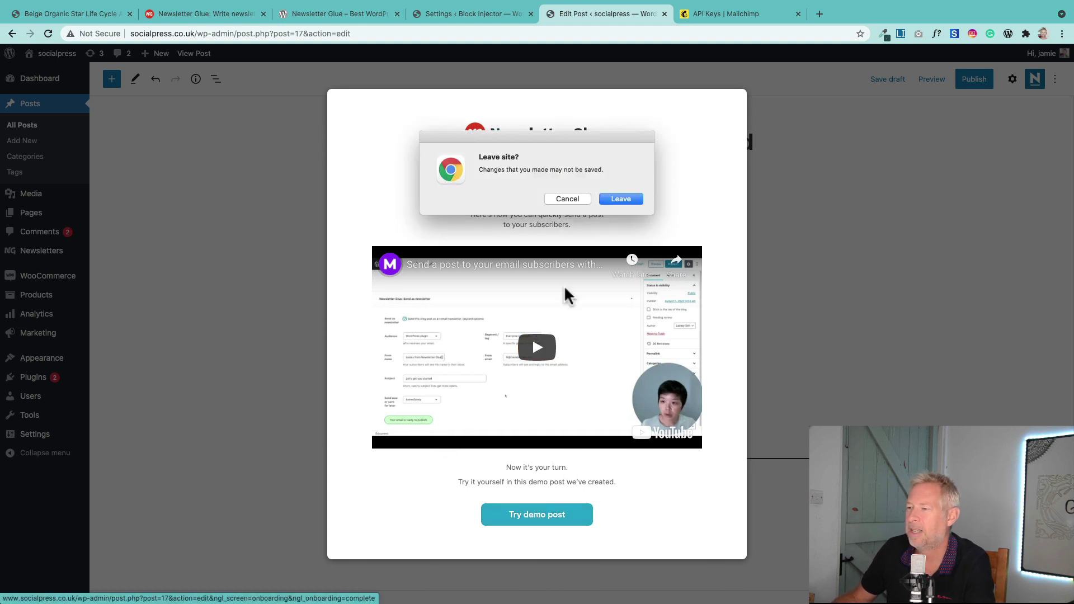
click(620, 199)
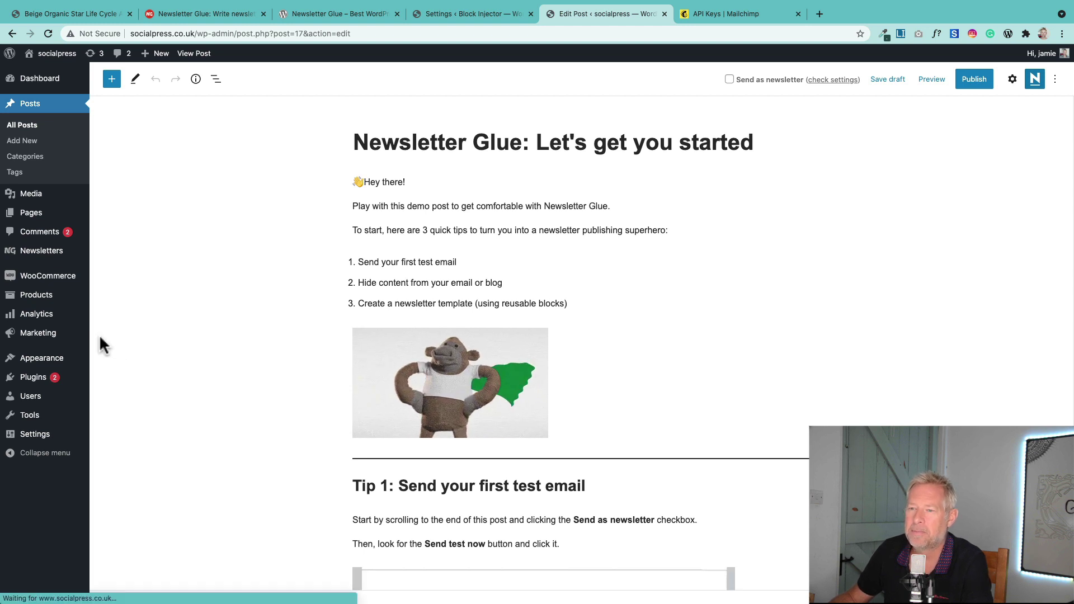
Go from the Dashboard to Newsletter Glue settings and scroll through the Email Defaults.
click(29, 80)
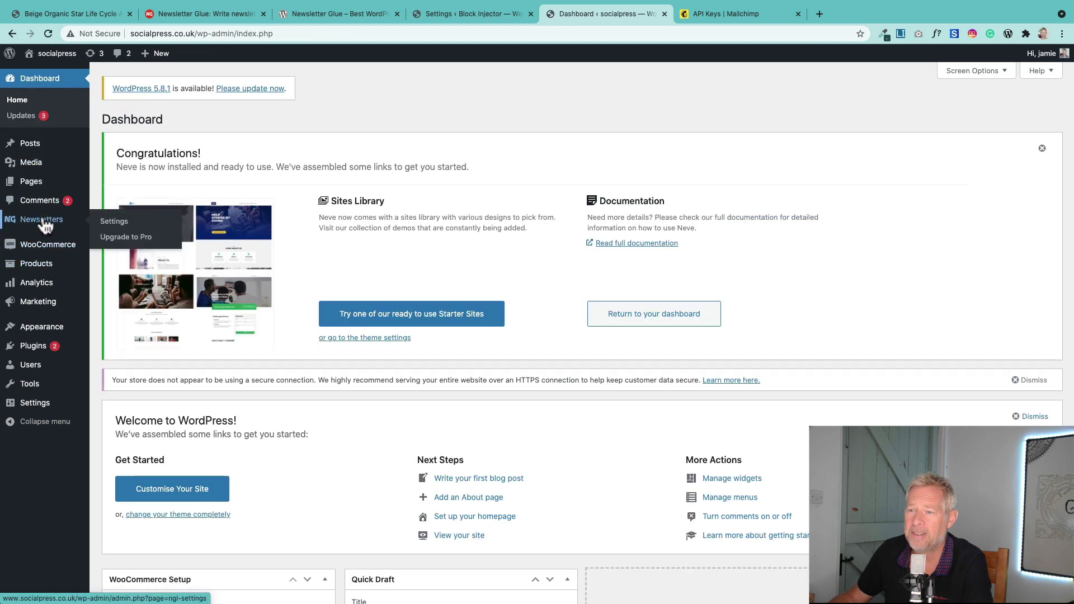
click(45, 223)
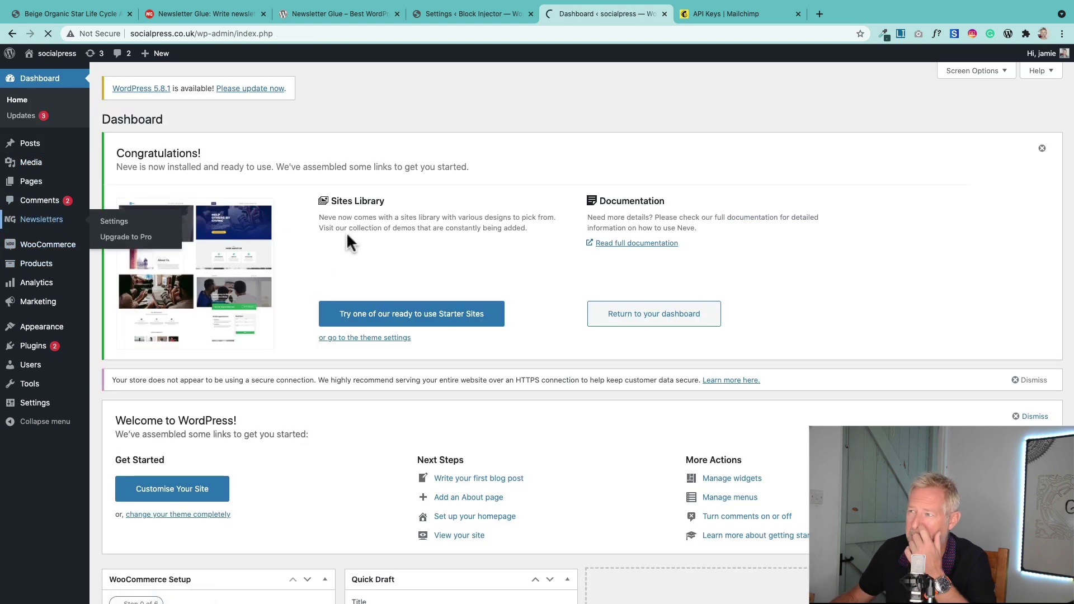
scroll(372, 319, down, 2)
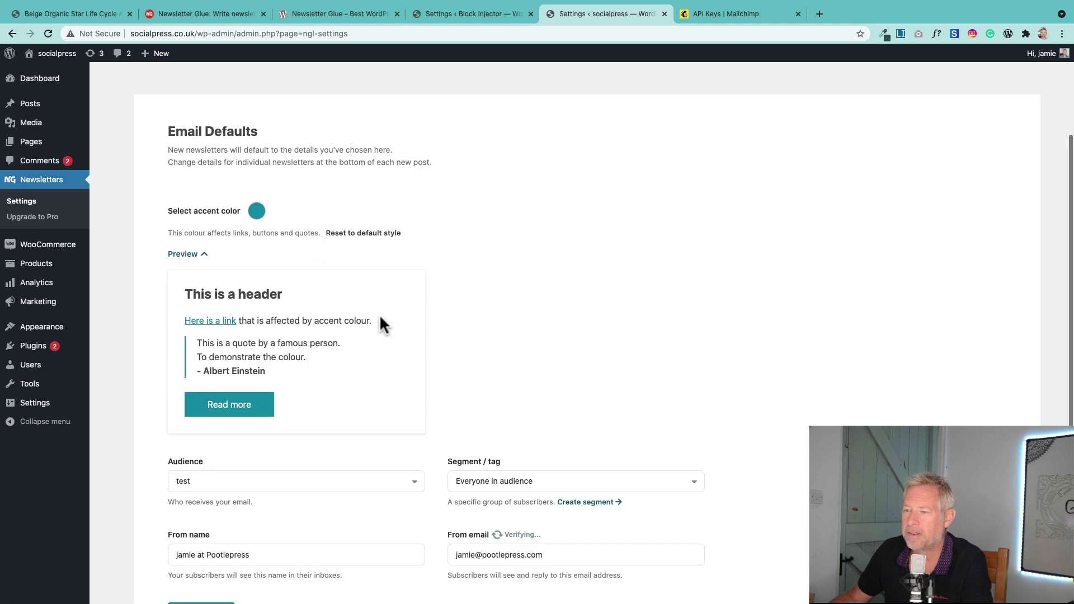
scroll(381, 323, up, 3)
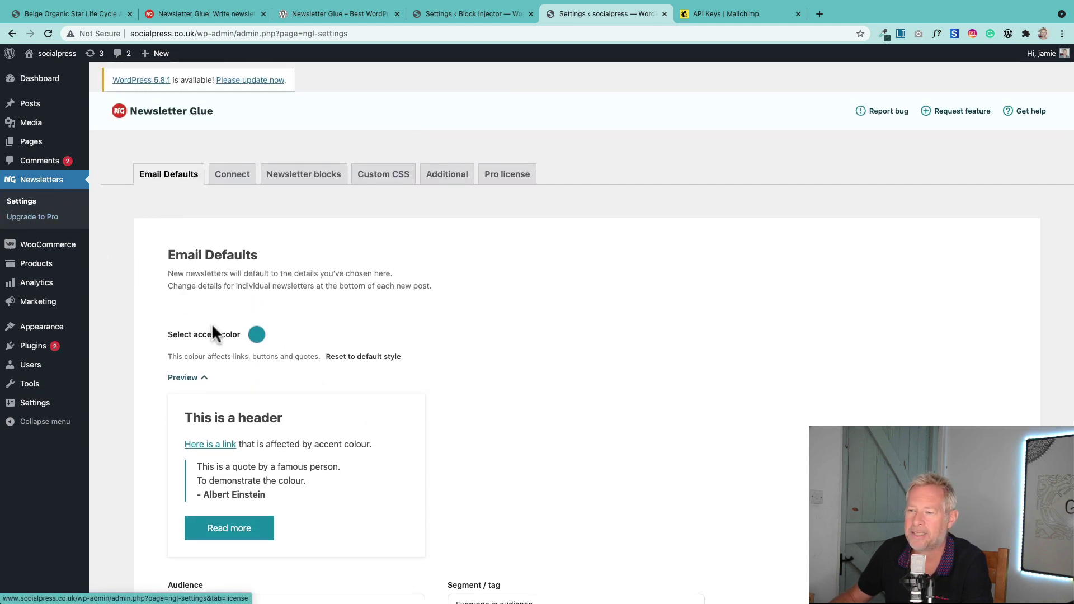
scroll(212, 335, down, 5)
Check the default audience list, keep 'test' selected, and view the Connect tab showing Mailchimp.
click(295, 355)
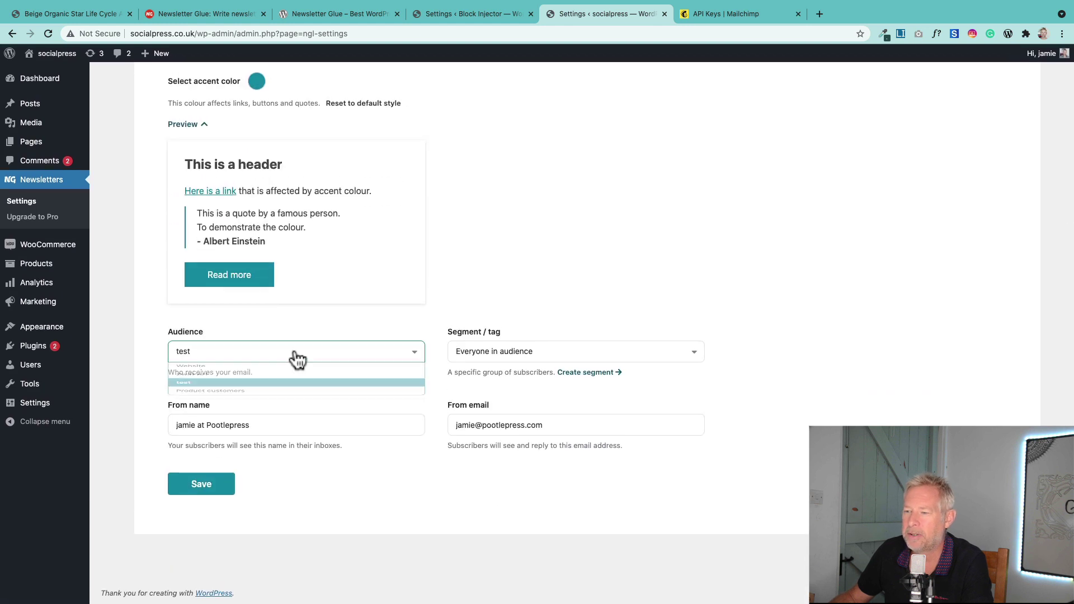
click(234, 412)
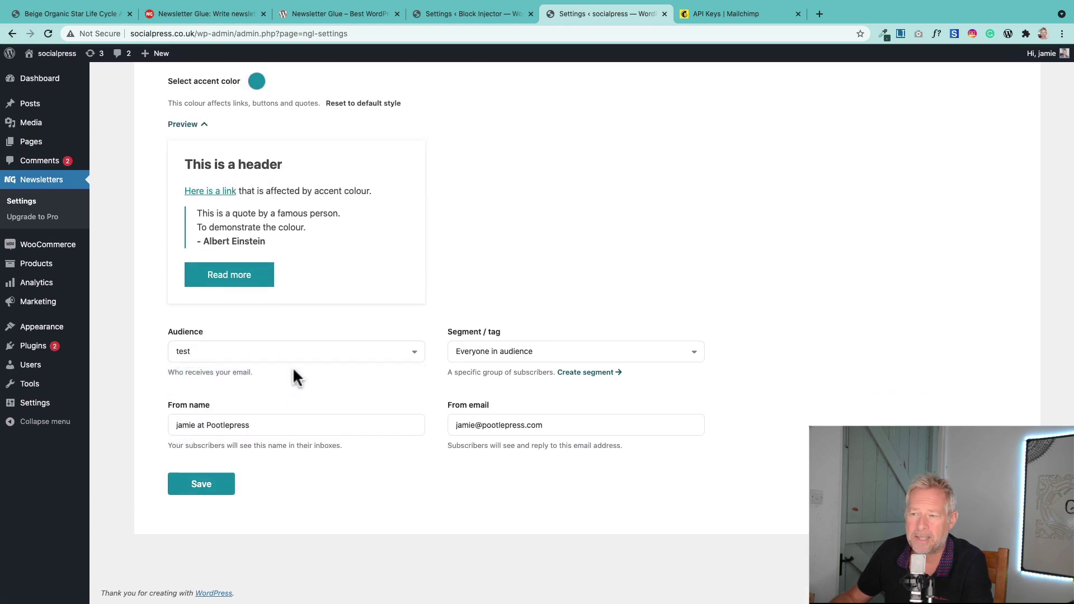
scroll(361, 364, up, 1)
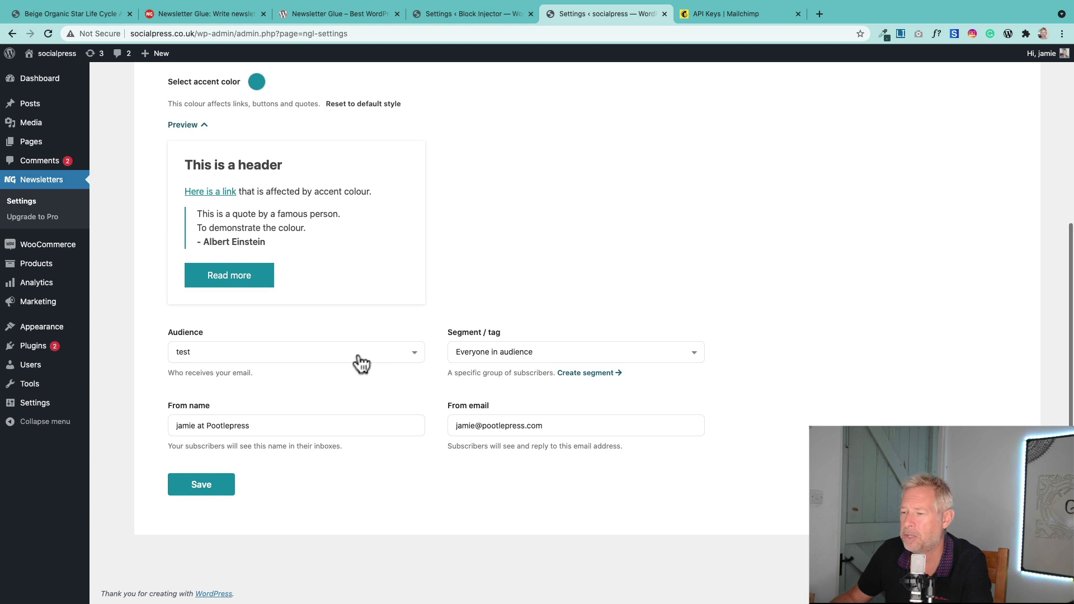
scroll(362, 361, up, 3)
scroll(361, 425, up, 3)
click(247, 187)
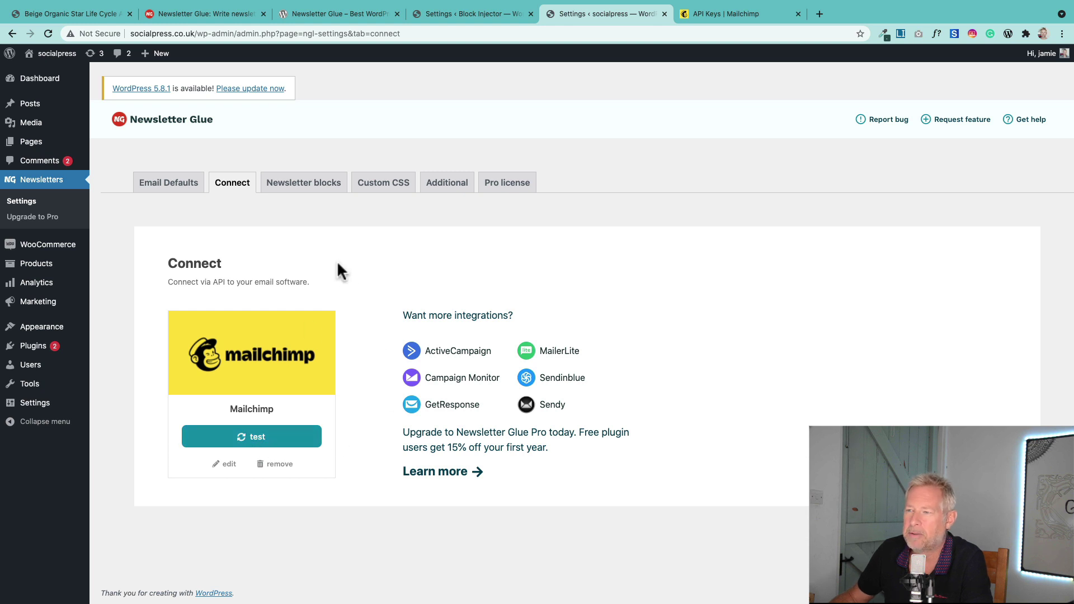
Review the Newsletter blocks settings tab.
click(306, 186)
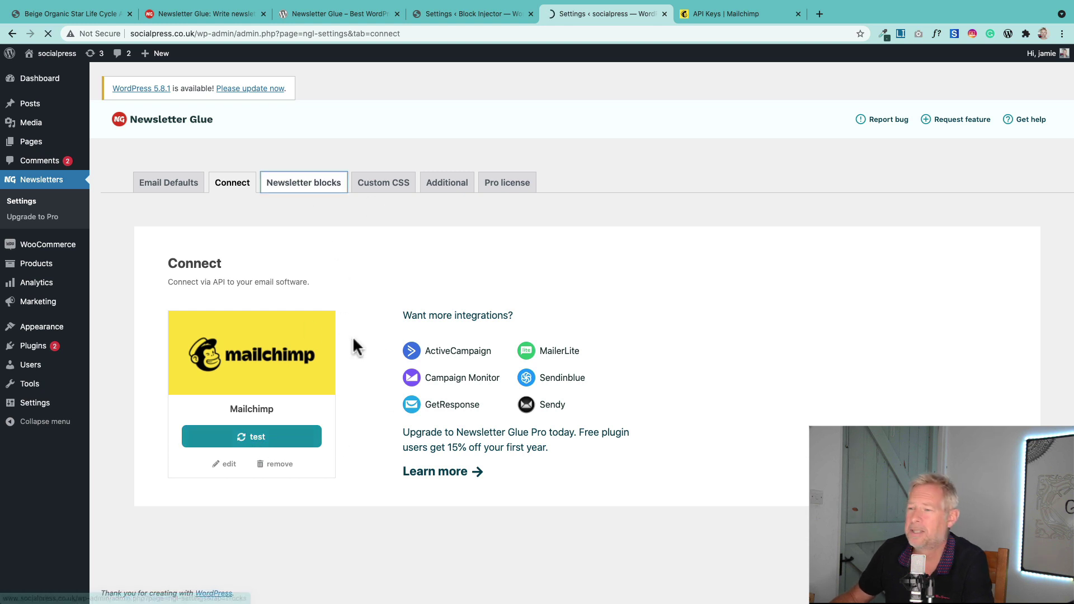
scroll(425, 408, down, 3)
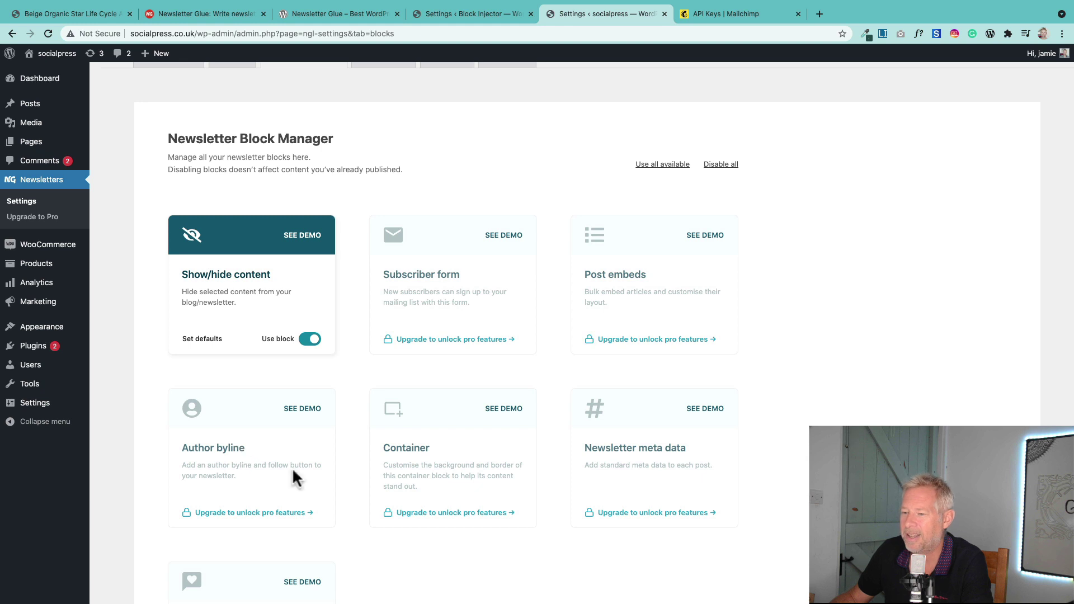
scroll(518, 329, up, 3)
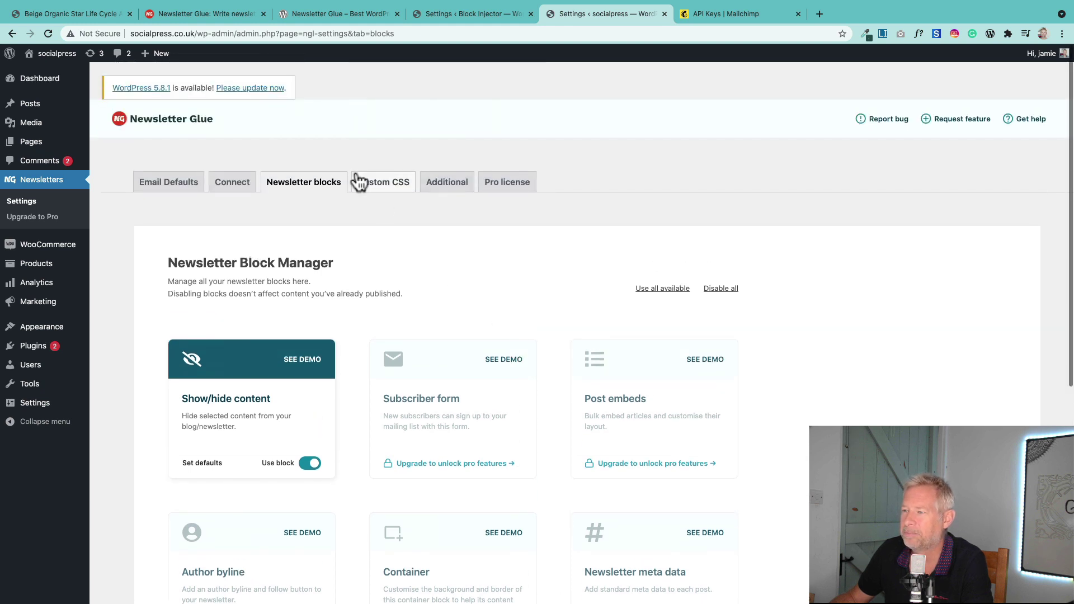
In the Additional tab, keep custom post types set to Posts only, then return to Email Defaults.
click(435, 187)
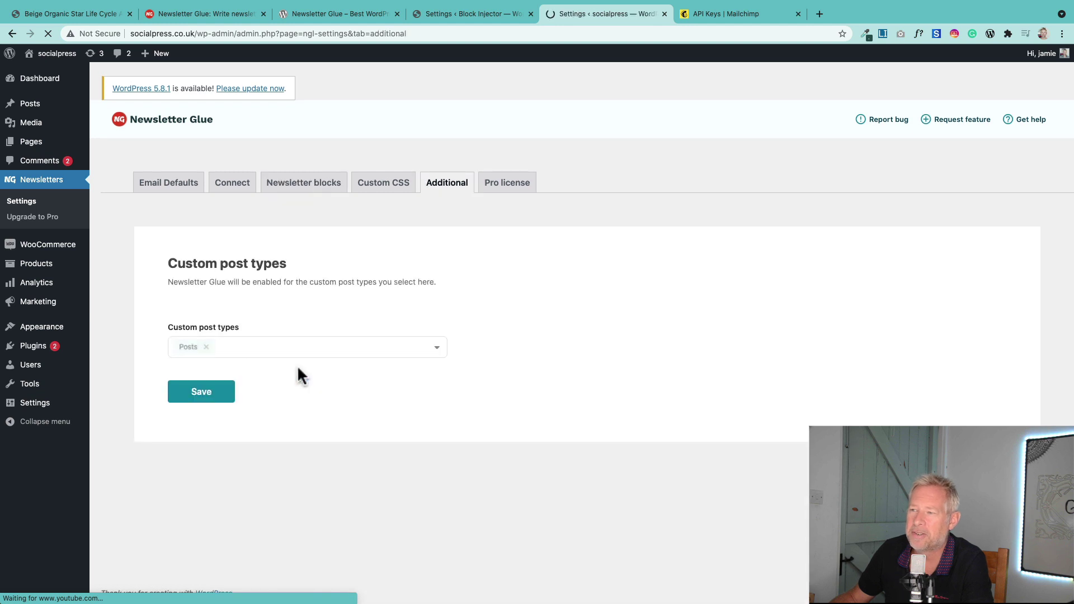
click(275, 352)
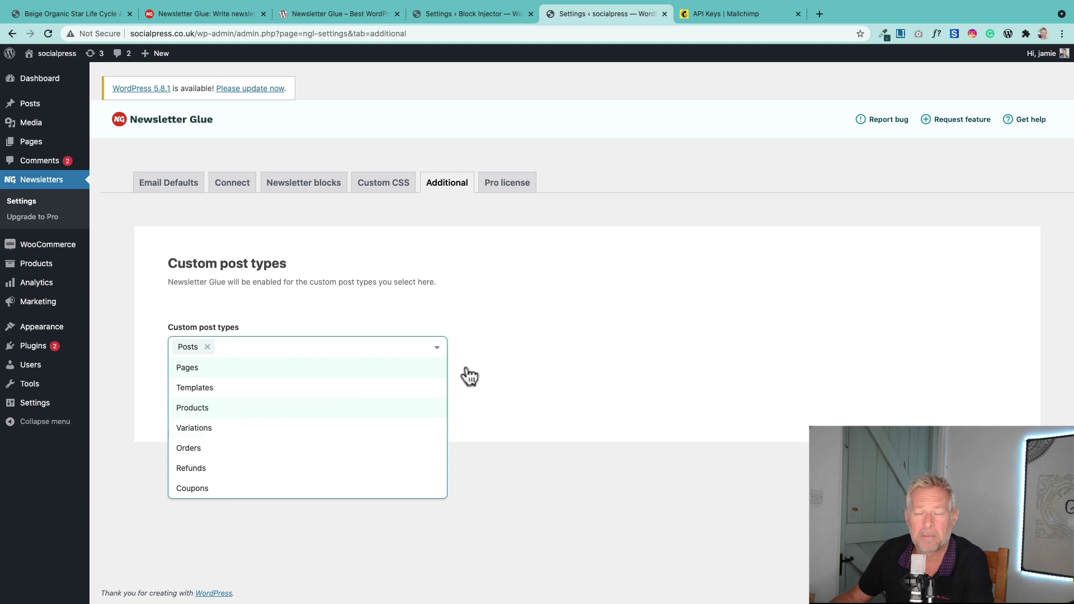
click(536, 348)
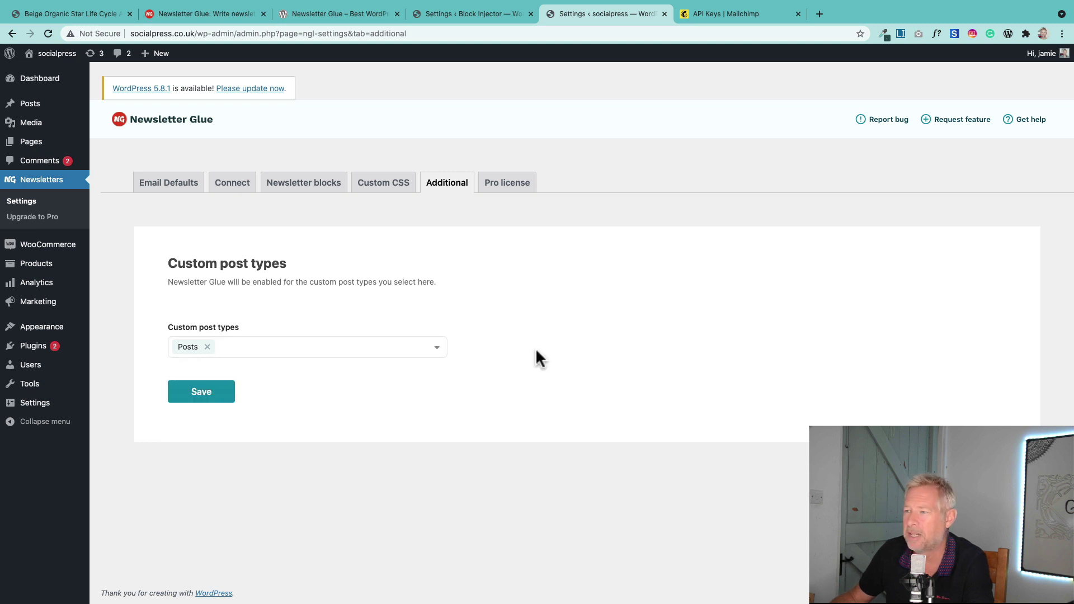
click(182, 191)
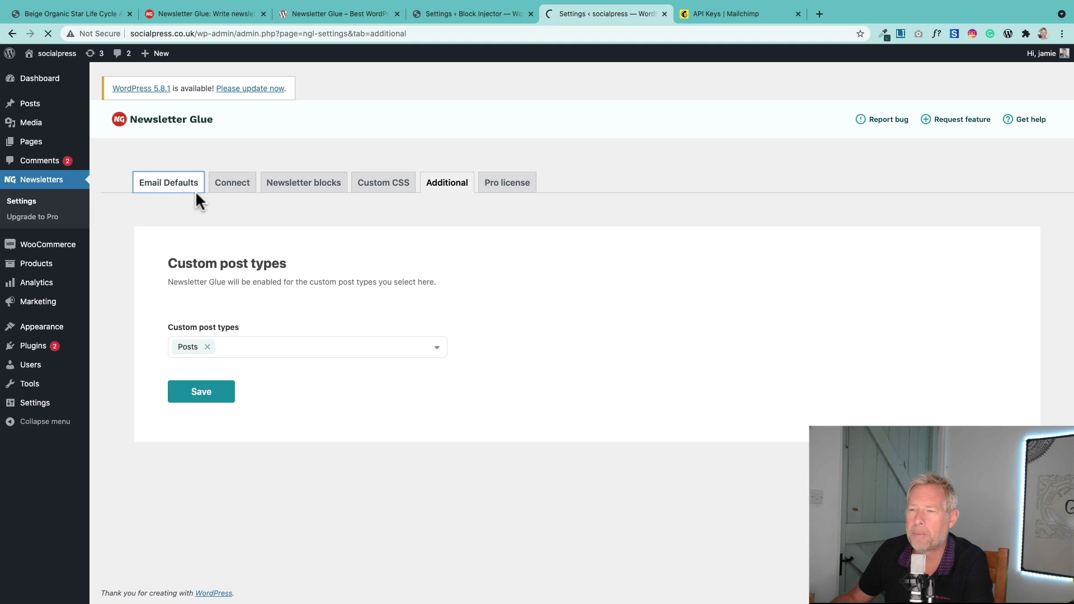
Open the Hello world! post from All Posts for editing.
mouse_move(56, 105)
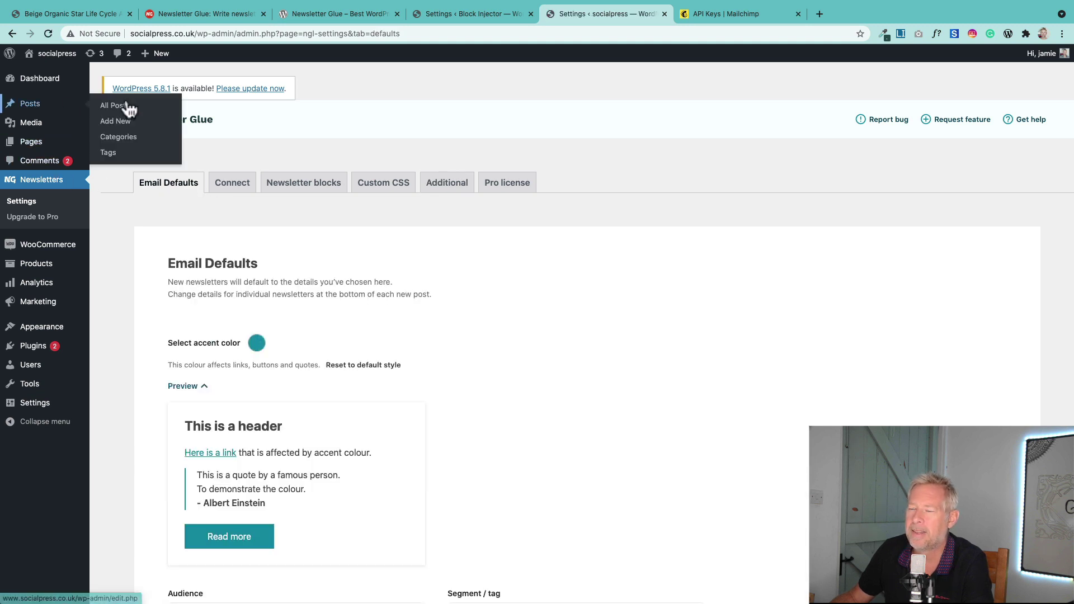
click(129, 108)
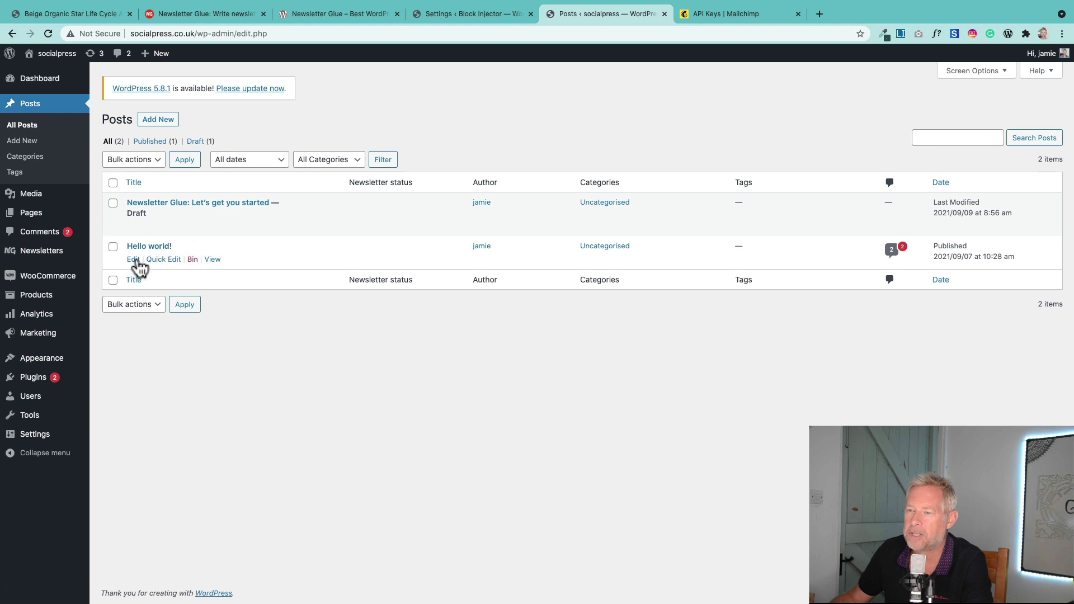
click(134, 259)
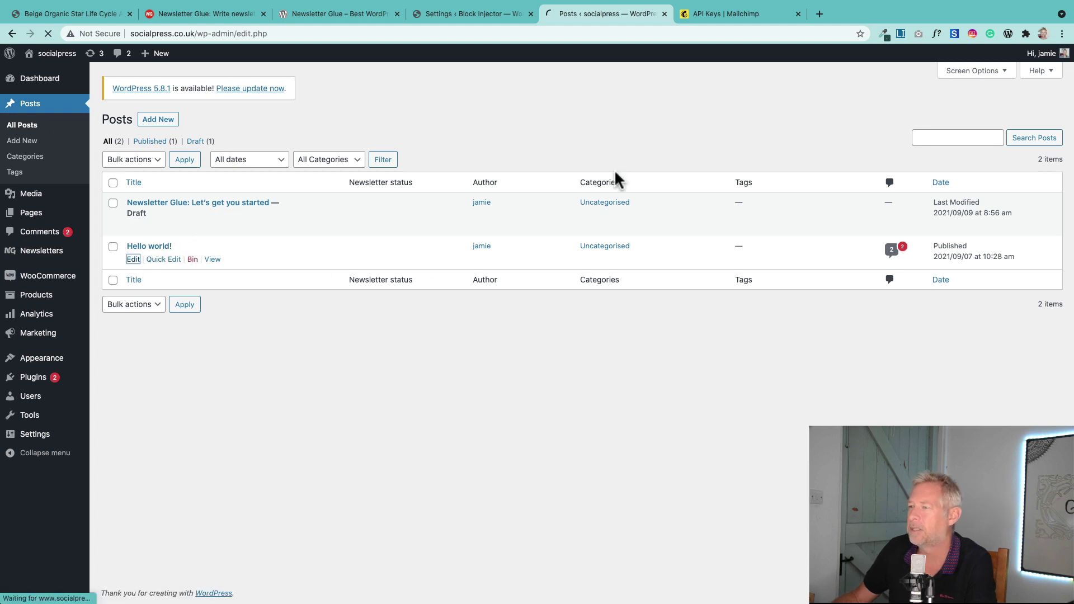
Copy four Lorem Ipsum paragraphs from the generator extension and paste them after the welcome line.
click(901, 33)
click(611, 97)
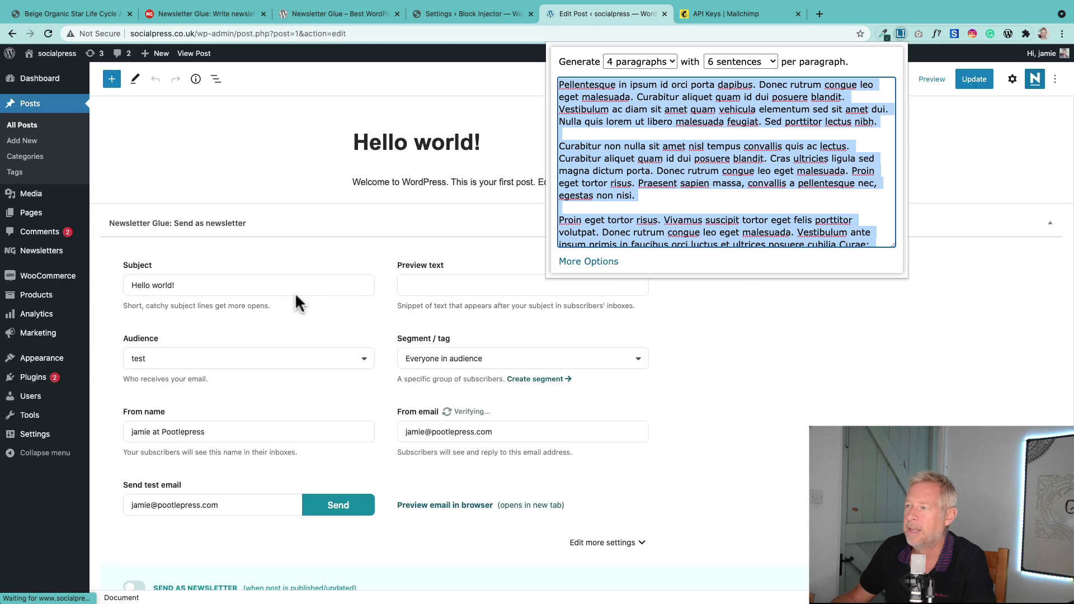
click(295, 295)
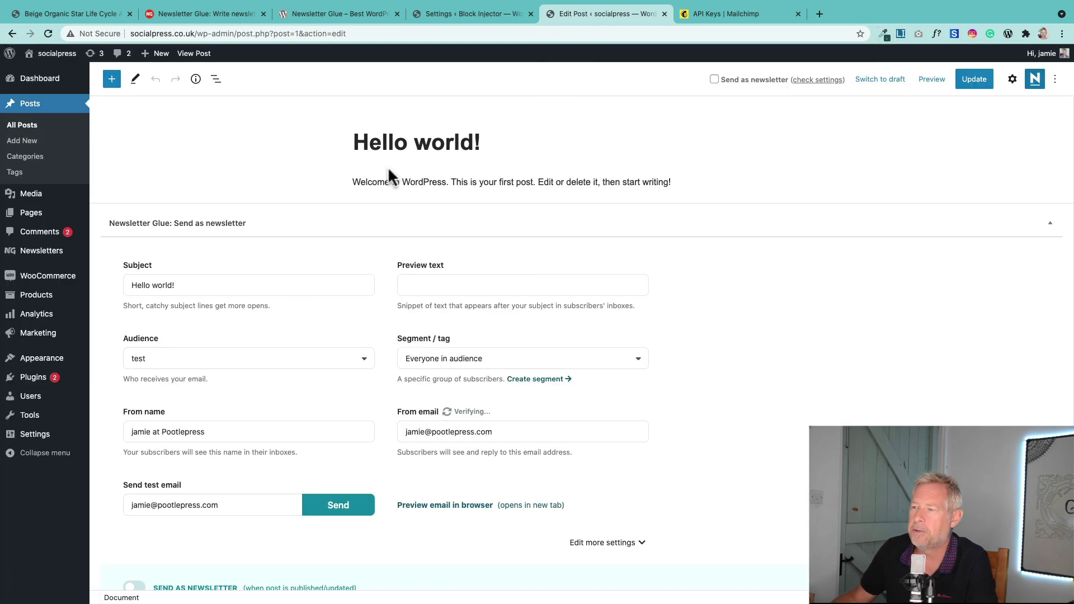
click(674, 185)
text(Pellentesque in ipsum id orci porta dapibus. Donec rutrum congue leo eget malesuada. Curabitur aliquet quam id dui posuere blandit. Vestibulum ac diam sit amet quam vehicula elementum sed sit amet dui. Nulla quis lorem ut libero malesuada feugiat. Sed porttitor lectus nibh. Curabitur non nulla sit amet nisl tempus convallis quis ac lectus. Curabitur aliquet quam id dui posuere blandit. Cras ultricies ligula sed magna dictum porta. Donec rutrum congue leo eget malesuada. Proin eget tortor risus. Praesent sapien massa, convallis a pellentesque nec, egestas non nisi. Proin eget tortor risus. Vivamus suscipit tortor eget felis porttitor volutpat. Donec rutrum congue leo eget malesuada. Vestibulum ante ipsum primis in faucibus orci luctus et ultrices posuere cubilia Curae; Donec velit neque, auctor sit amet aliquam vel, ullamcorper sit amet ligula. Sed porttitor lectus nibh. Vestibulum ante ipsum primis in faucibus orci luctus et ultrices posuere cubilia Curae; Donec velit neque, auctor sit amet aliquam vel, ullamcorper sit amet ligula. Vivamus suscipit tortor eget felis porttitor volutpat. Vivamus suscipit tortor eget felis porttitor volutpat. Cras ultricies ligula sed magna dictum porta. Lorem ipsum dolor sit amet, consectetur adipiscing elit. Pellentesque in ipsum id orci porta dapibus. Donec sollicitudin molestie malesuada.)
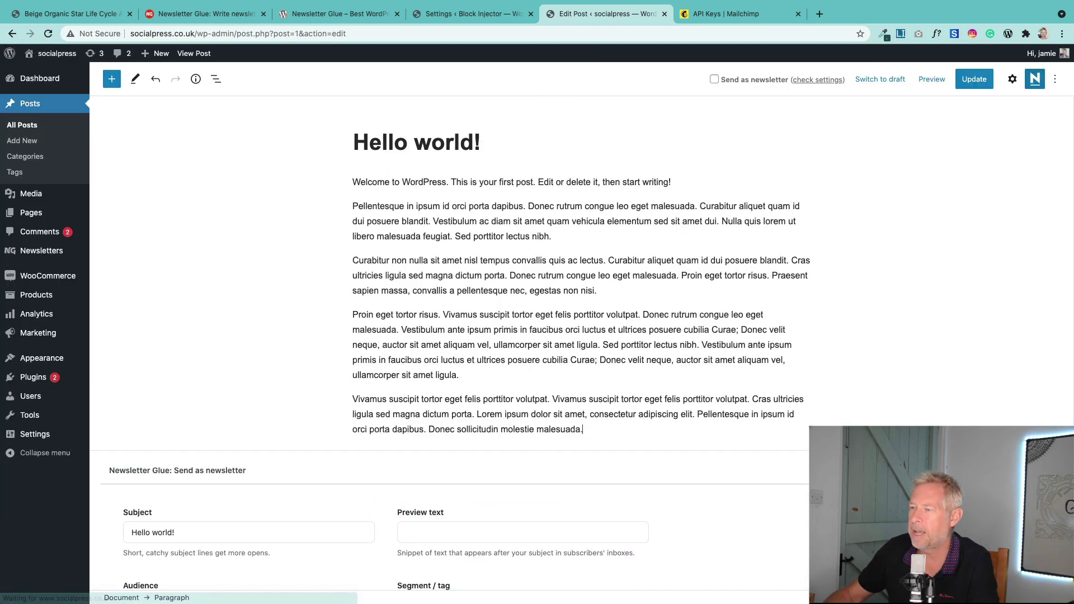
Add an empty block directly after the welcome line.
drag(551, 236, 350, 209)
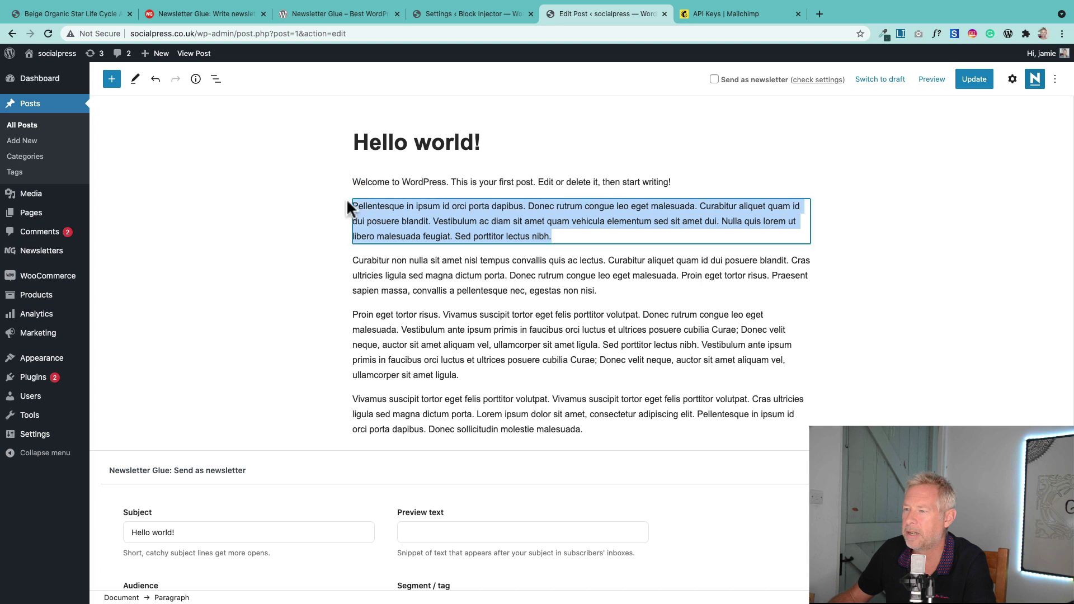
click(726, 179)
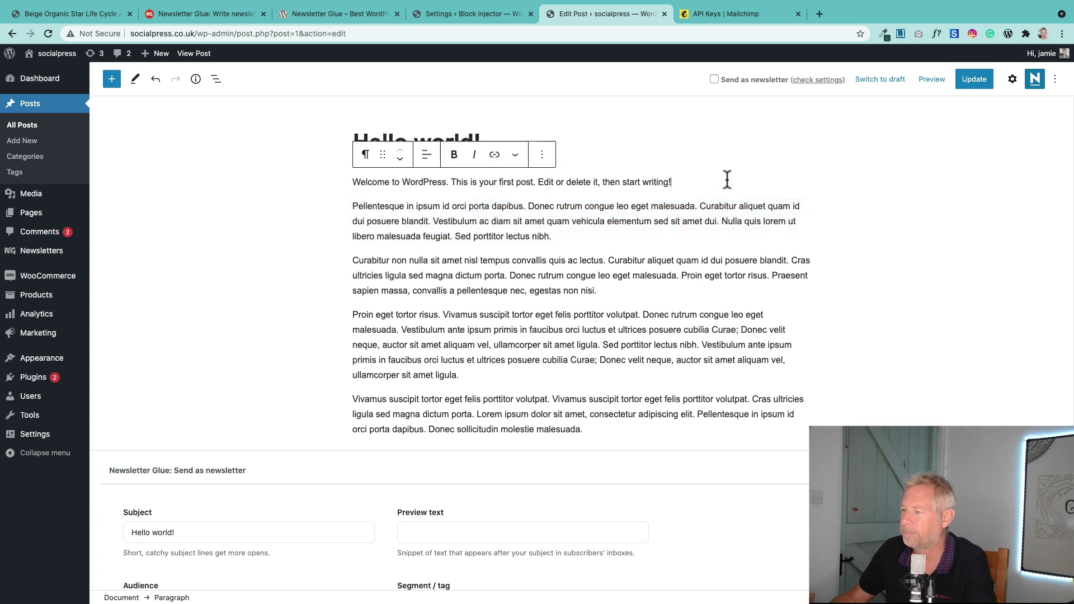
key(Return)
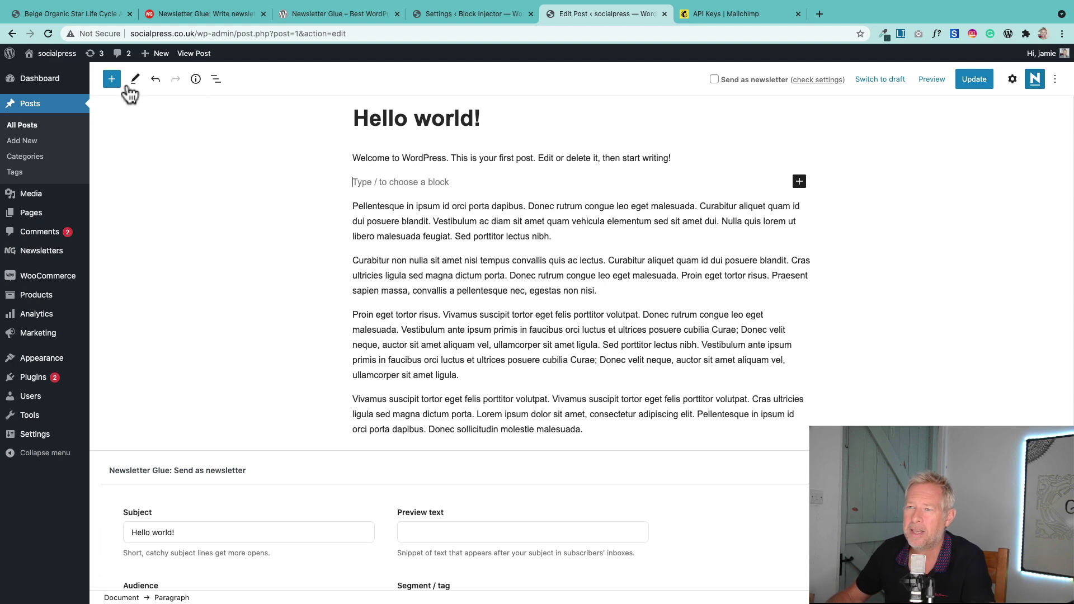
Search the block inserter for 'news' and insert an NG: Show/hide content block.
click(111, 78)
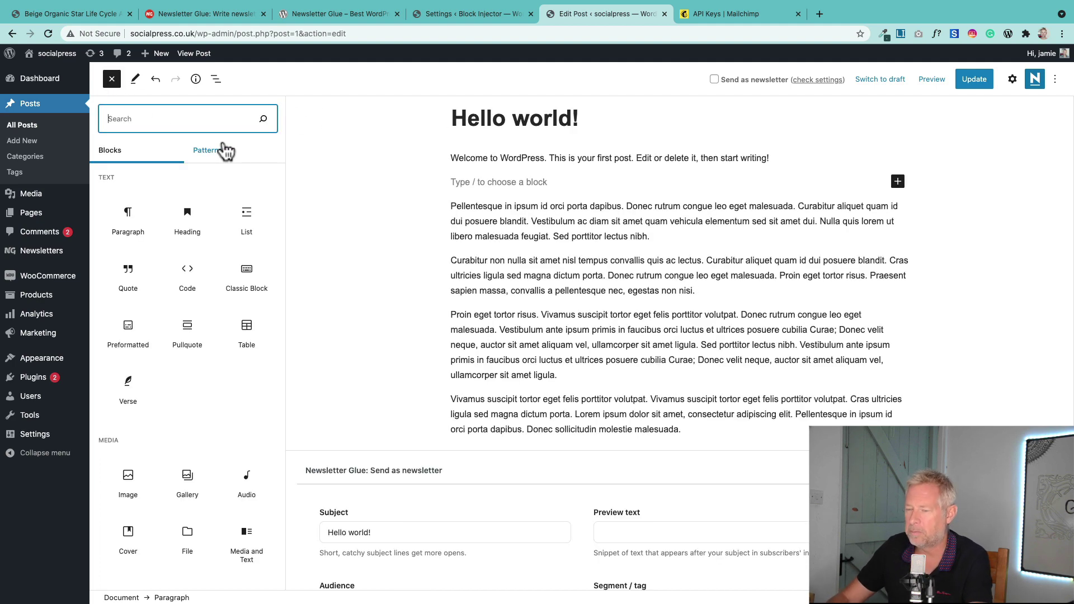
text(news)
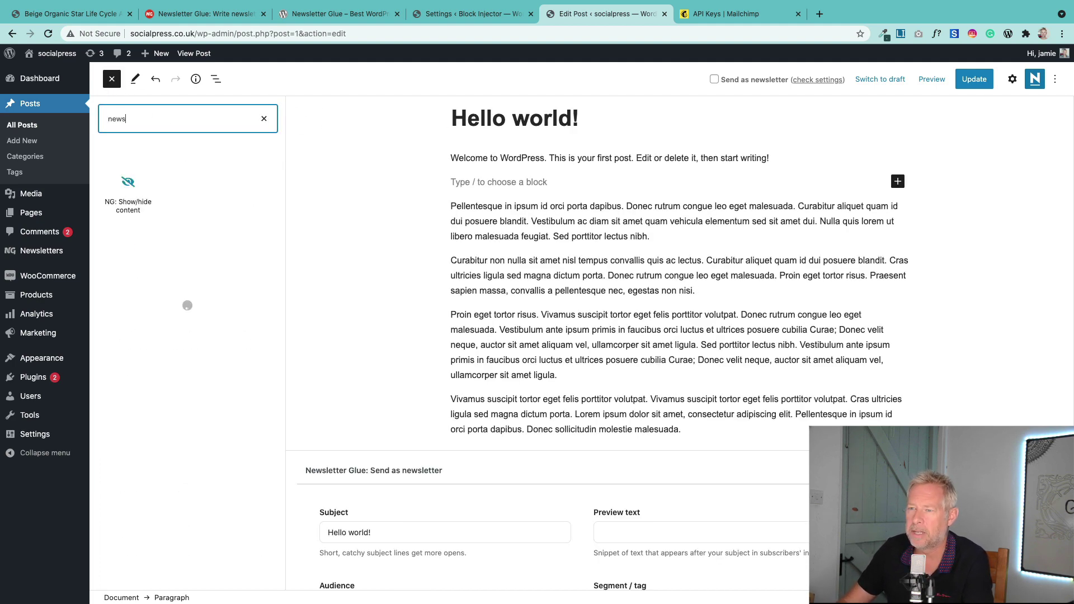
mouse_move(130, 186)
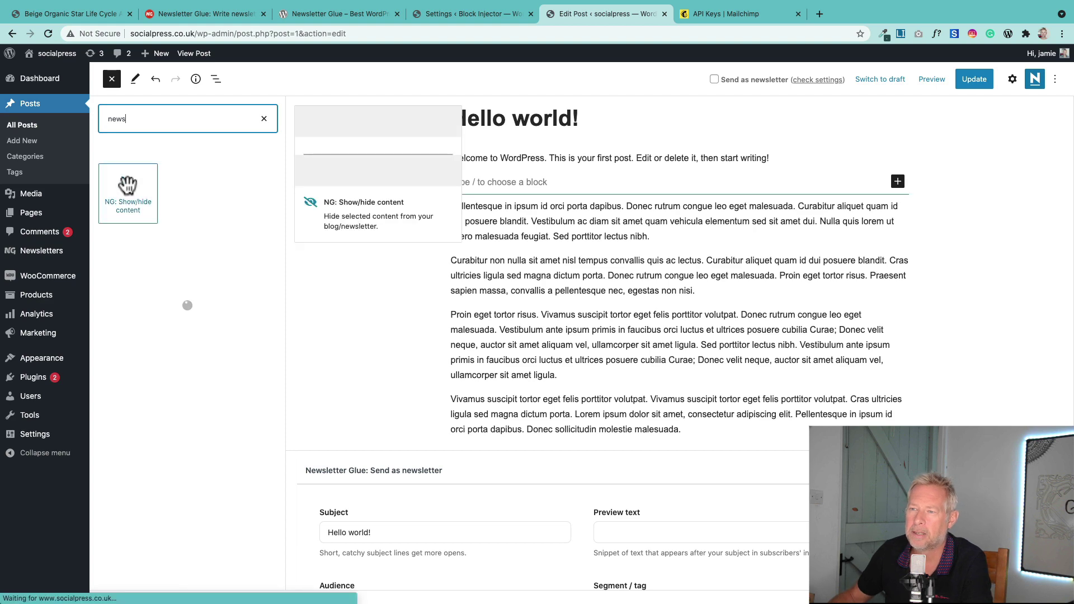
click(128, 186)
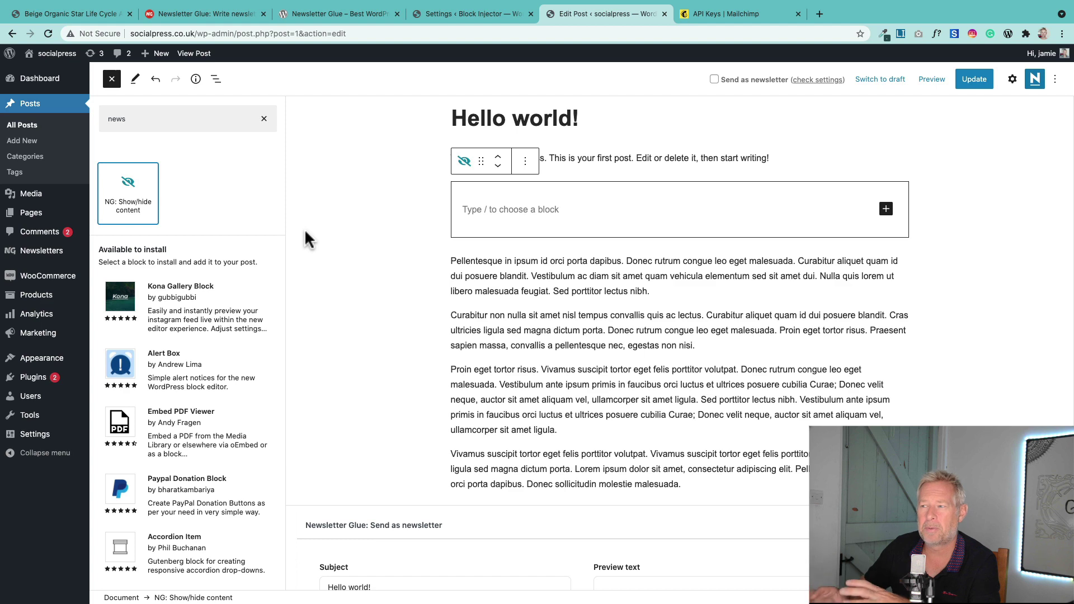
Paste the four Lorem Ipsum paragraphs inside the Show/hide block and show its block settings sidebar.
click(501, 209)
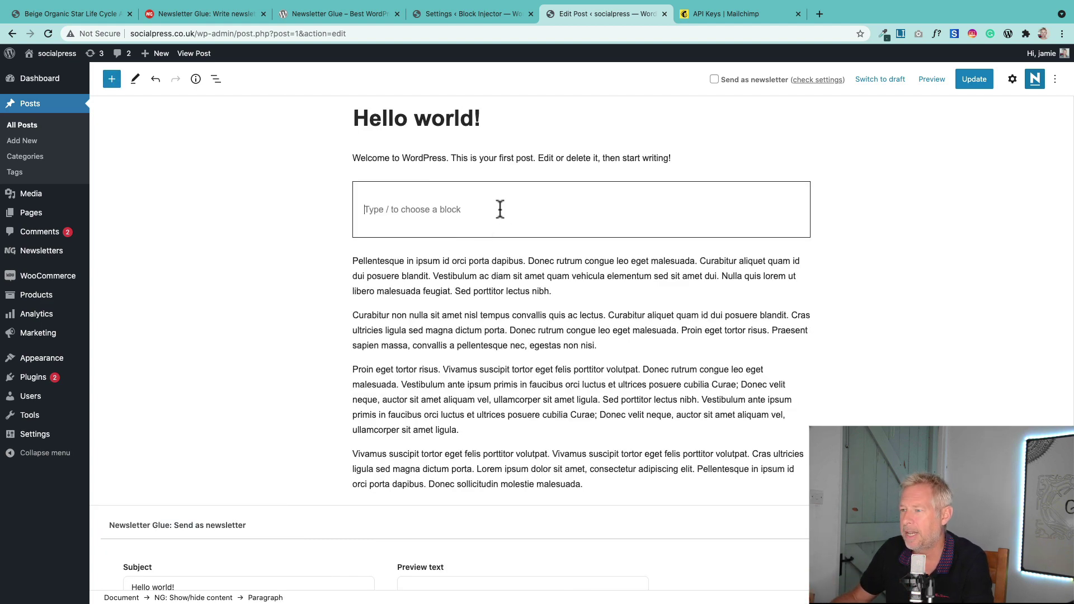
text(Pellentesque in ipsum id orci porta dapibus. Donec rutrum congue leo eget malesuada. Curabitur aliquet quam id dui posuere blandit. Vestibulum ac diam sit amet quam vehicula elementum sed sit amet dui. Nulla quis lorem ut libero malesuada feugiat. Sed porttitor lectus nibh. Curabitur non nulla sit amet nisl tempus convallis quis ac lectus. Curabitur aliquet quam id dui posuere blandit. Cras ultricies ligula sed magna dictum porta. Donec rutrum congue leo eget malesuada. Proin eget tortor risus. Praesent sapien massa, convallis a pellentesque nec, egestas non nisi. Proin eget tortor risus. Vivamus suscipit tortor eget felis porttitor volutpat. Donec rutrum congue leo eget malesuada. Vestibulum ante ipsum primis in faucibus orci luctus et ultrices posuere cubilia Curae; Donec velit neque, auctor sit amet aliquam vel, ullamcorper sit amet ligula. Sed porttitor lectus nibh. Vestibulum ante ipsum primis in faucibus orci luctus et ultrices posuere cubilia Curae; Donec velit neque, auctor sit amet aliquam vel, ullamcorper sit amet ligula. Vivamus suscipit tortor eget felis porttitor volutpat. Vivamus suscipit tortor eget felis porttitor volutpat. Cras ultricies ligula sed magna dictum porta. Lorem ipsum dolor sit amet, consectetur adipiscing elit. Pellentesque in ipsum id orci porta dapibus. Donec sollicitudin molestie malesuada.)
triple_click(500, 210)
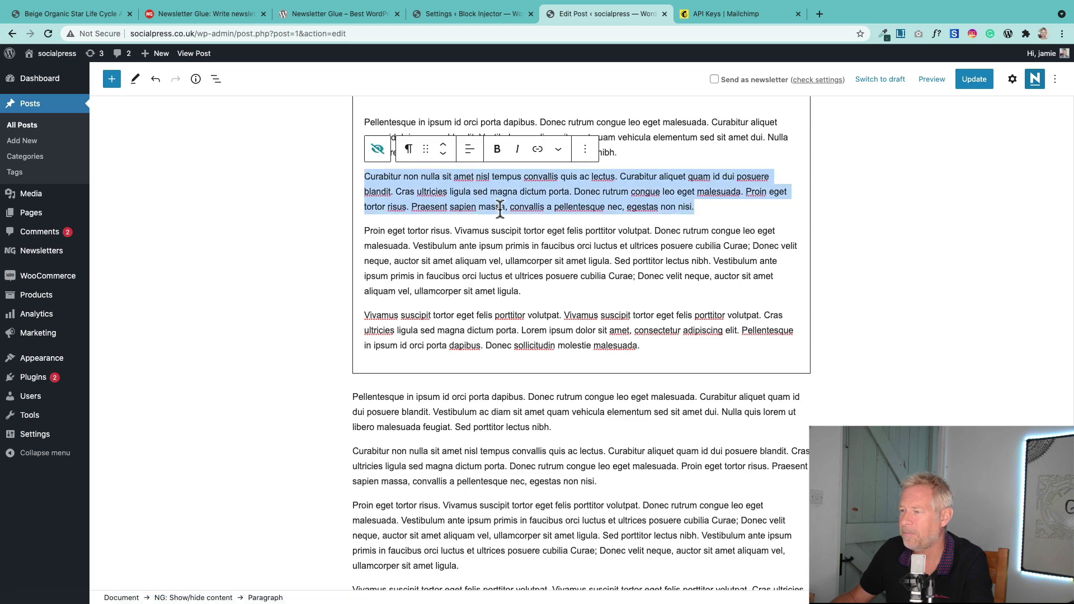
scroll(596, 282, up, 2)
click(1012, 79)
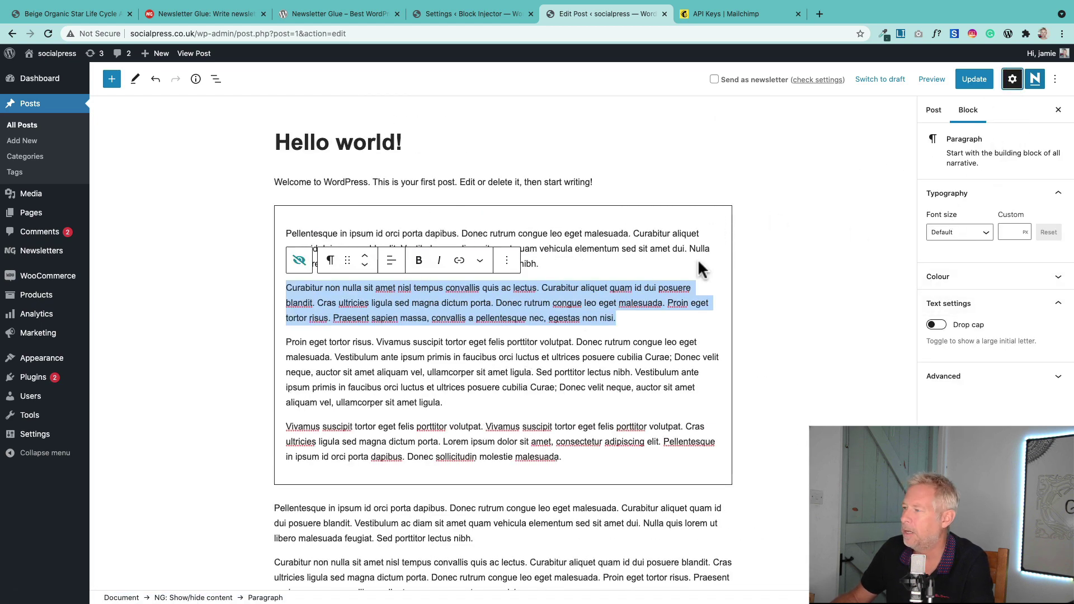
Select the whole NG: Show/hide content block from List view.
scroll(370, 343, down, 2)
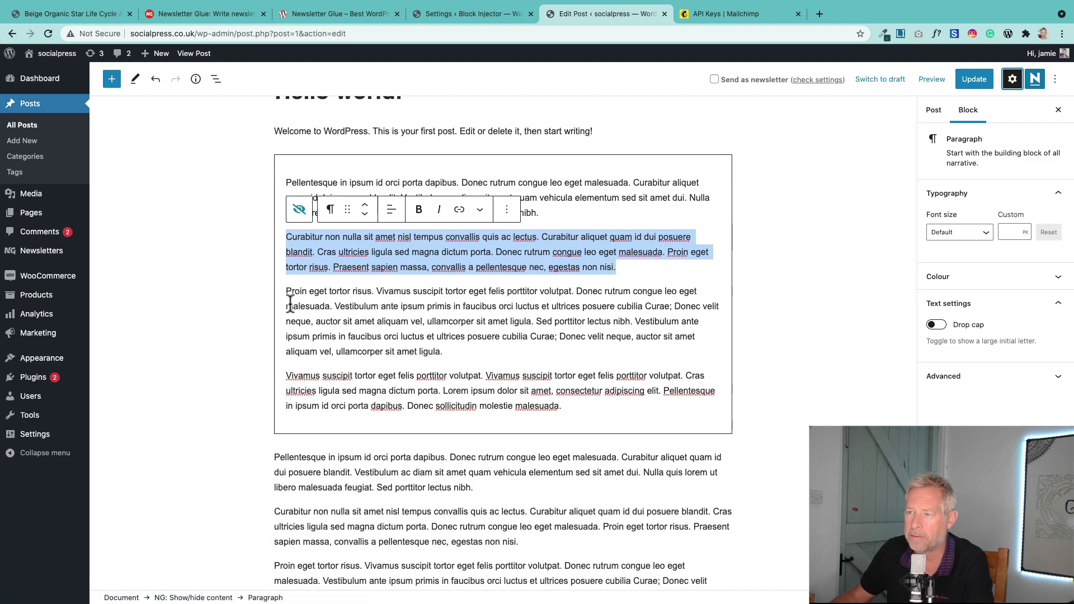
click(216, 79)
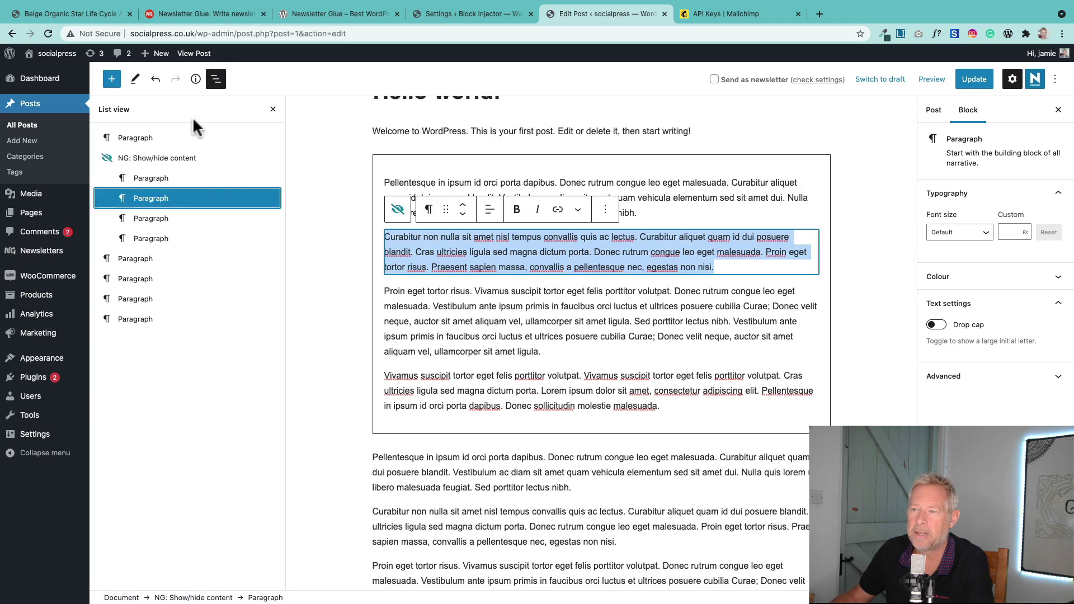
click(163, 161)
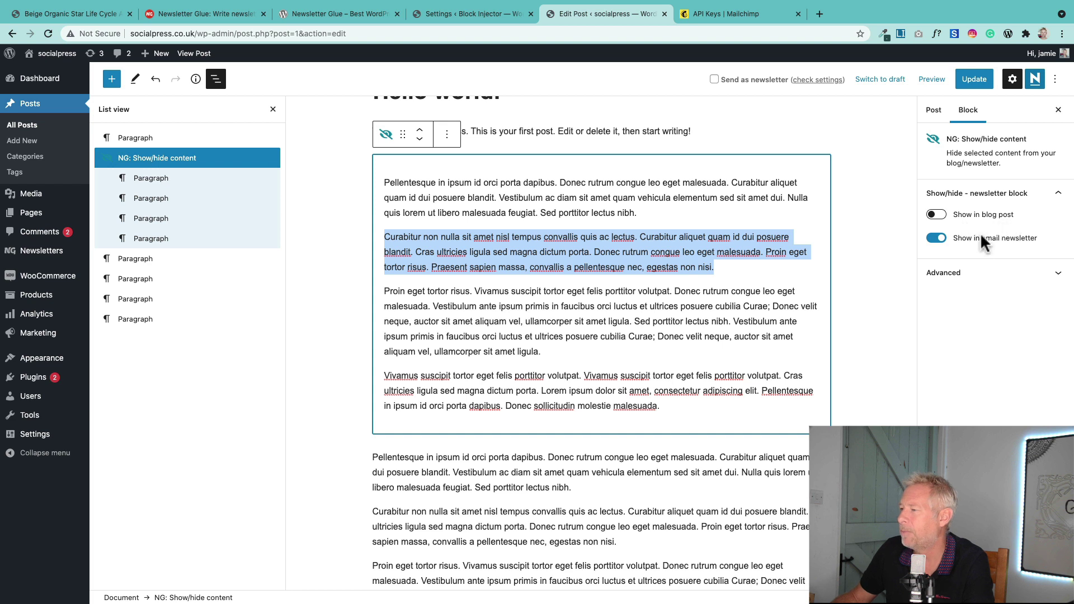
Turn on both Show in blog post and Show in email newsletter for the block.
click(936, 239)
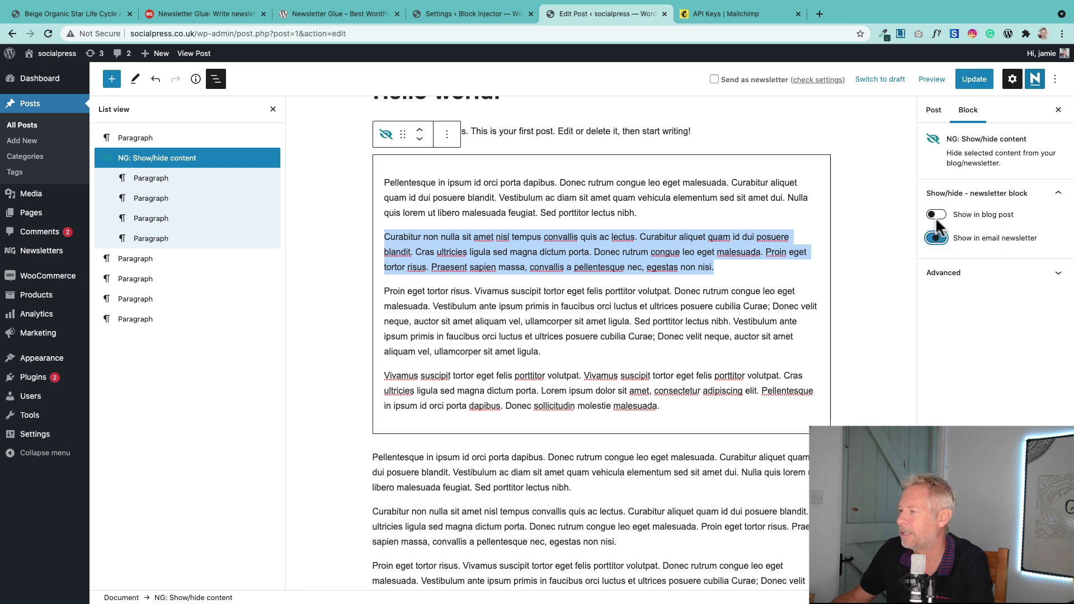
click(936, 216)
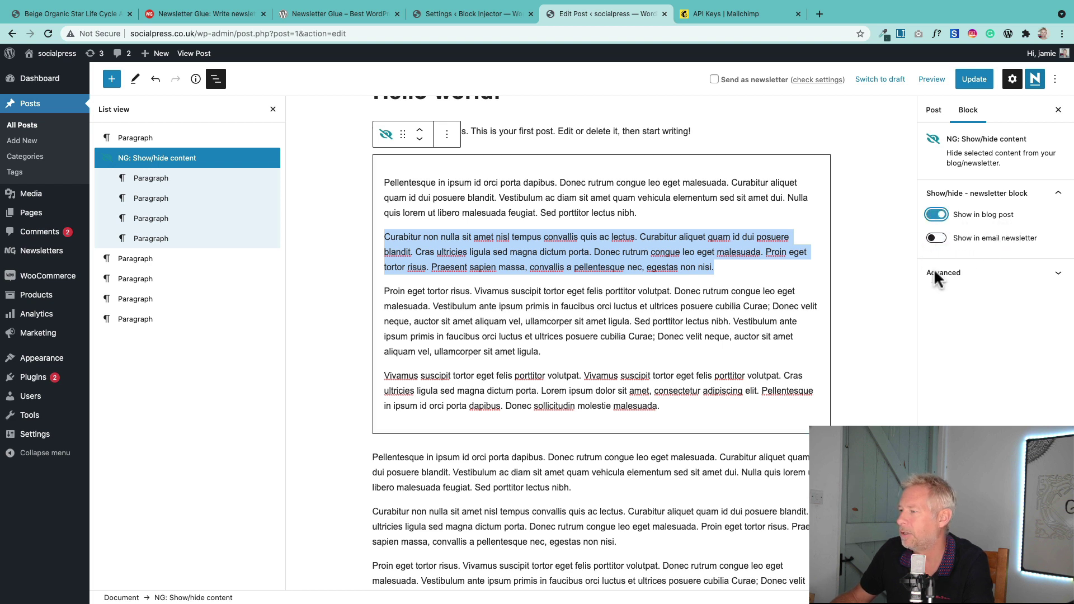
click(938, 239)
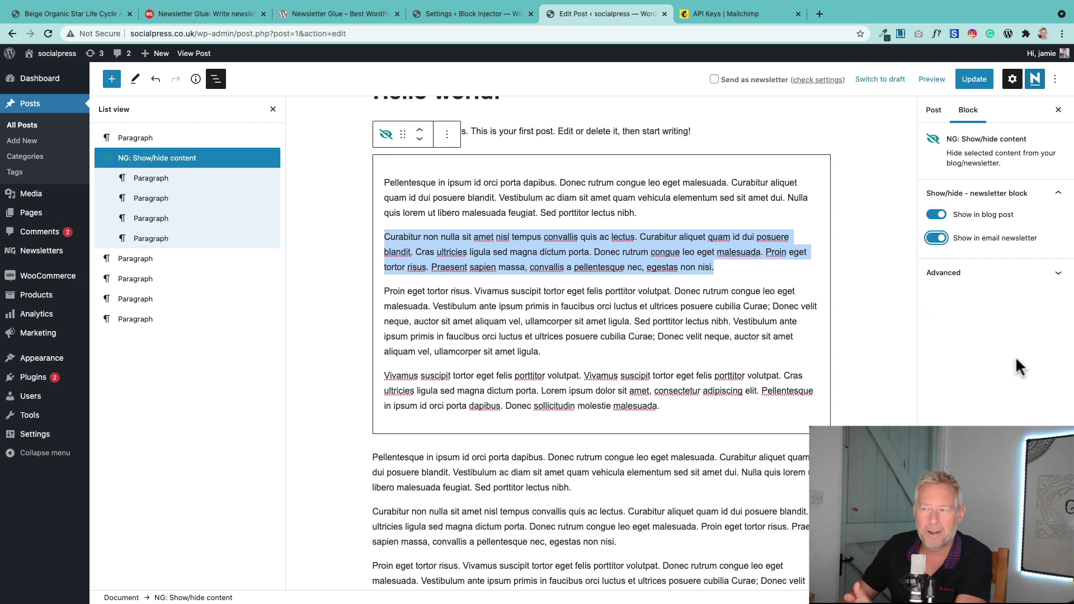